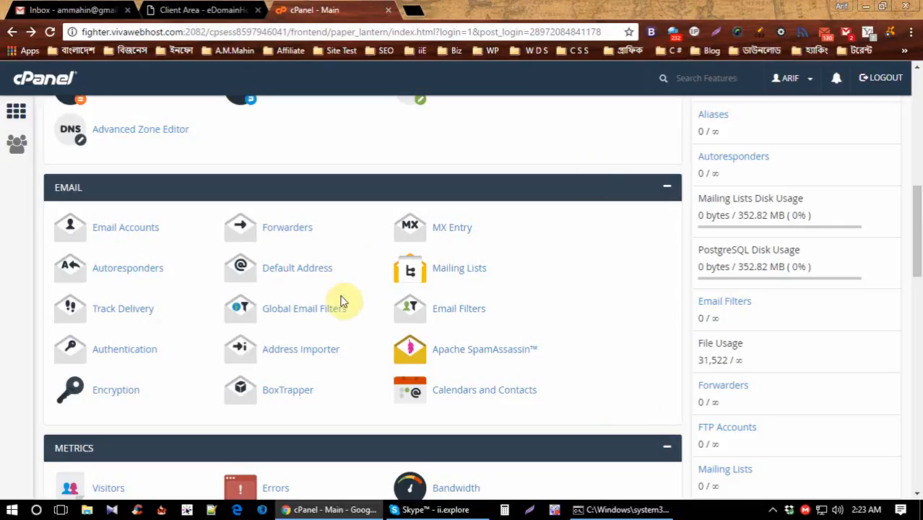
Step: Scroll to the Email section of the cPanel home page and open Email Accounts
scroll(339, 298, up, 8)
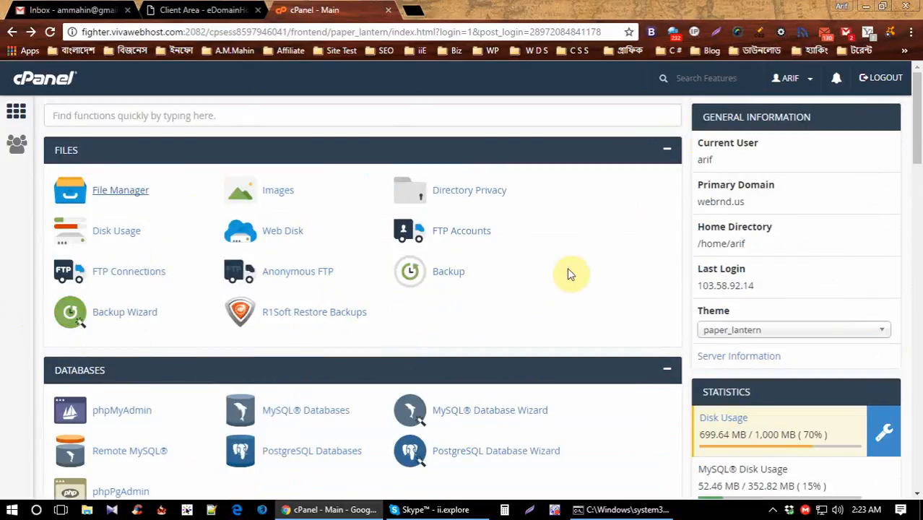
scroll(513, 302, down, 8)
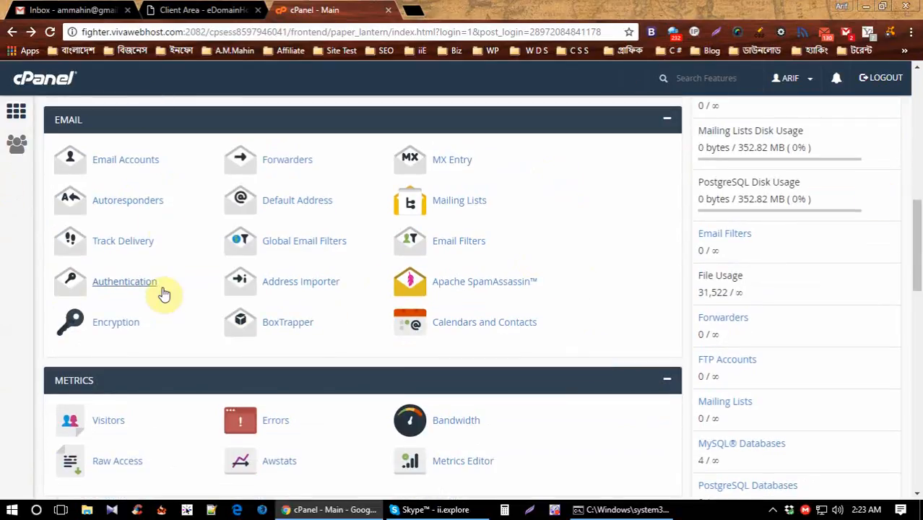
click(118, 167)
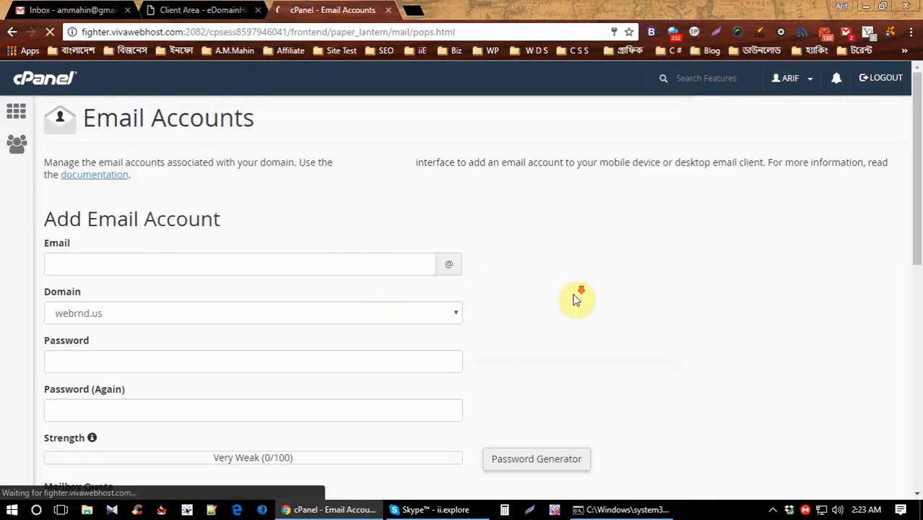
scroll(575, 299, down, 5)
scroll(394, 361, up, 5)
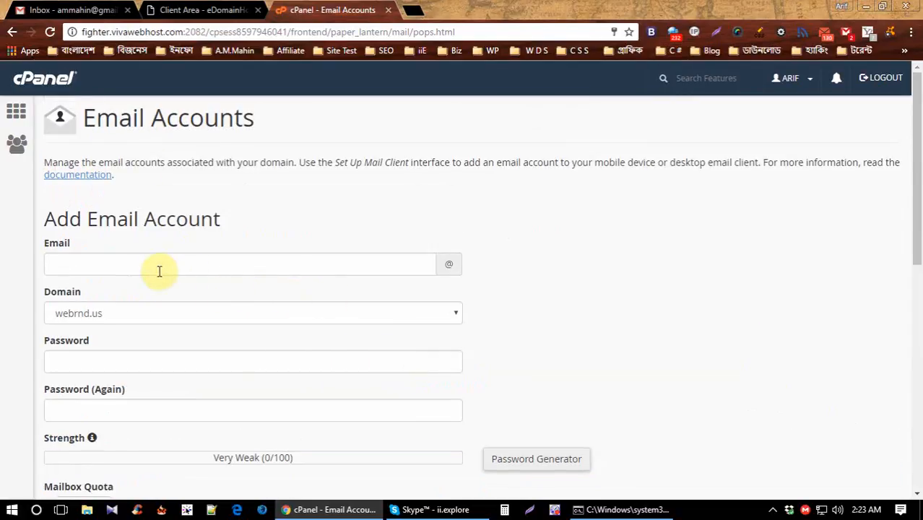
click(79, 258)
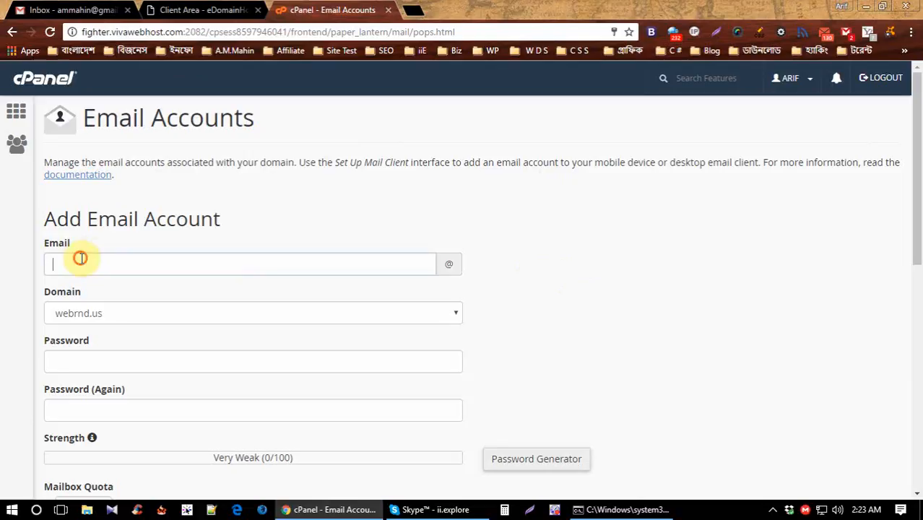
click(505, 209)
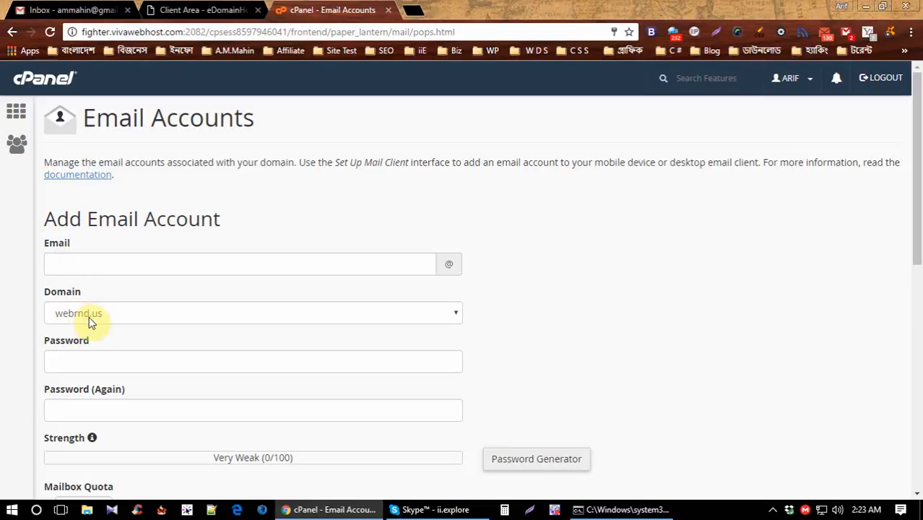
click(75, 272)
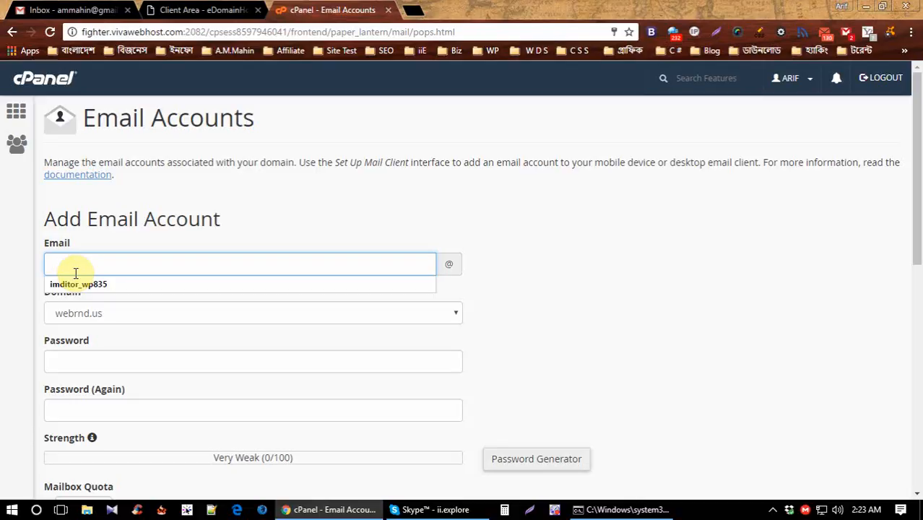
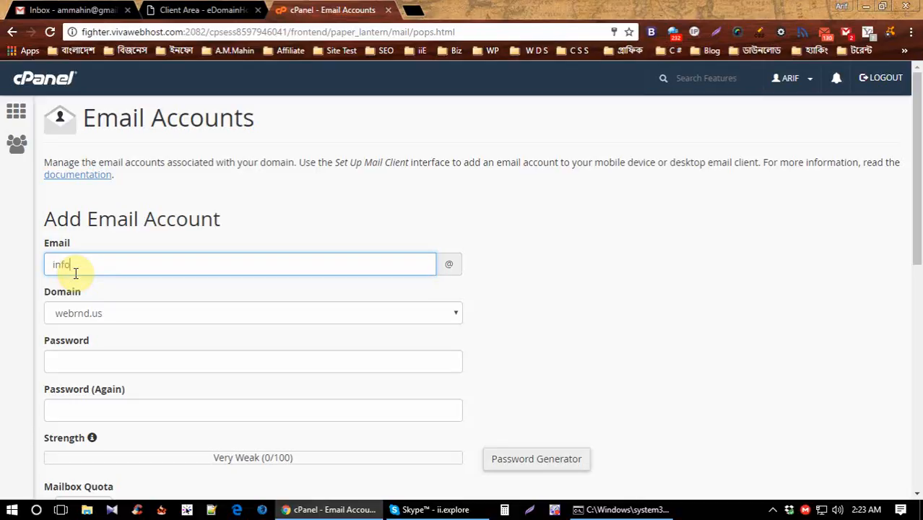
click(622, 278)
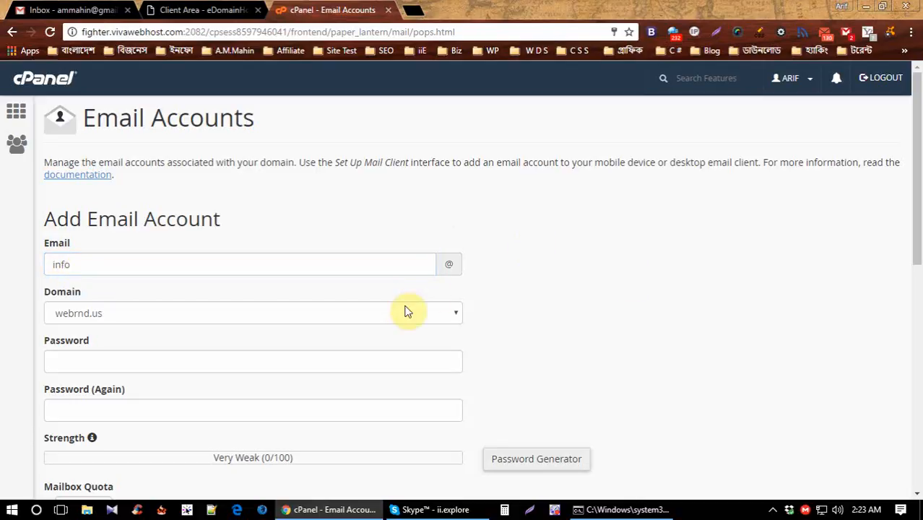
scroll(543, 337, down, 1)
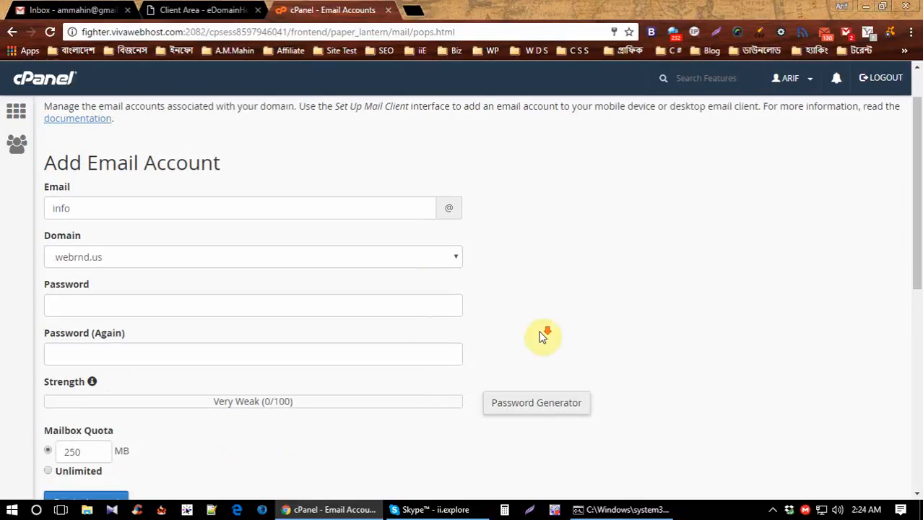
click(72, 294)
Step: Enter the account password and confirm it, reaching Very Strong (100/100)
click(574, 268)
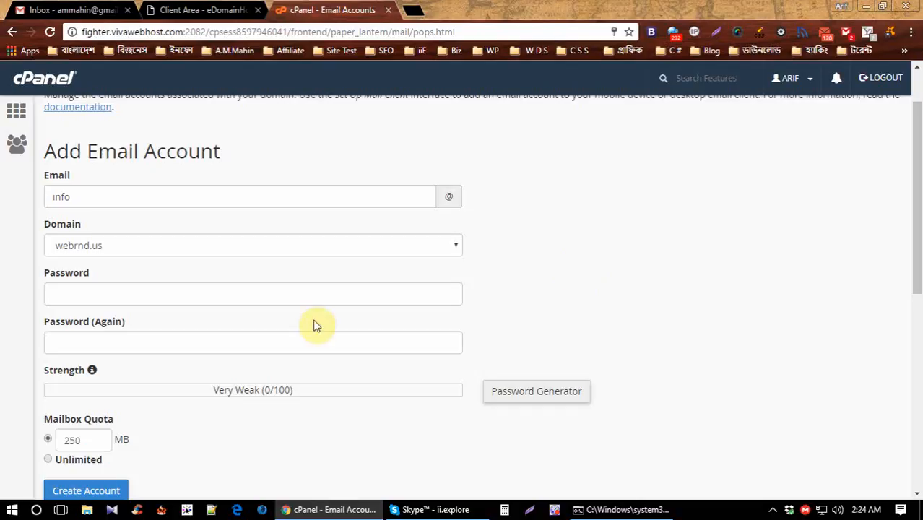
click(89, 295)
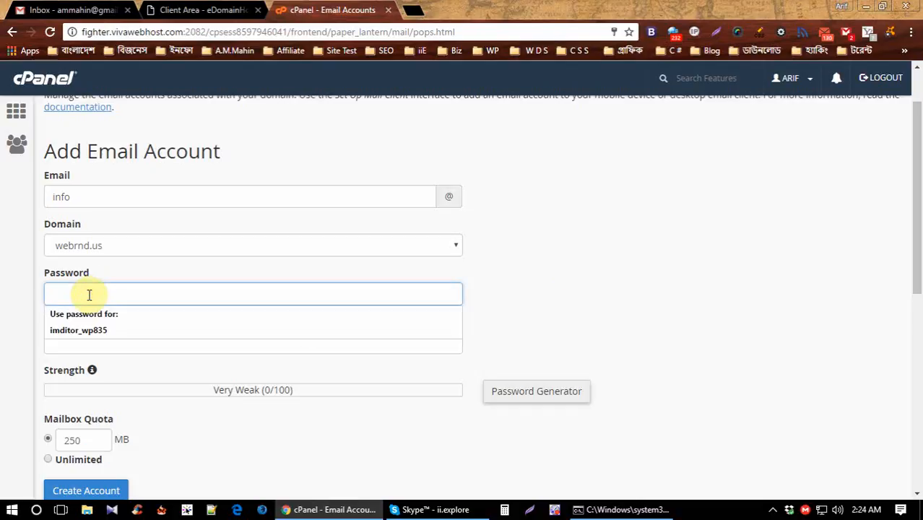
text(•)
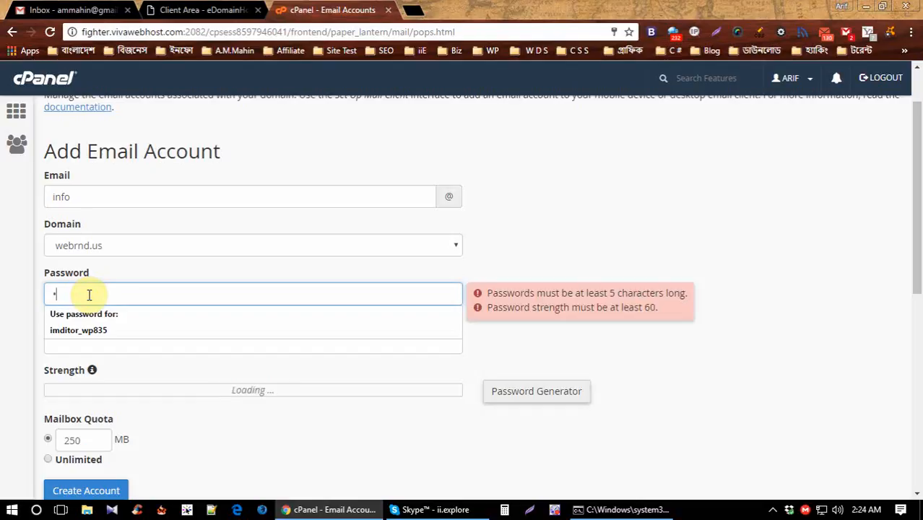
text(•)
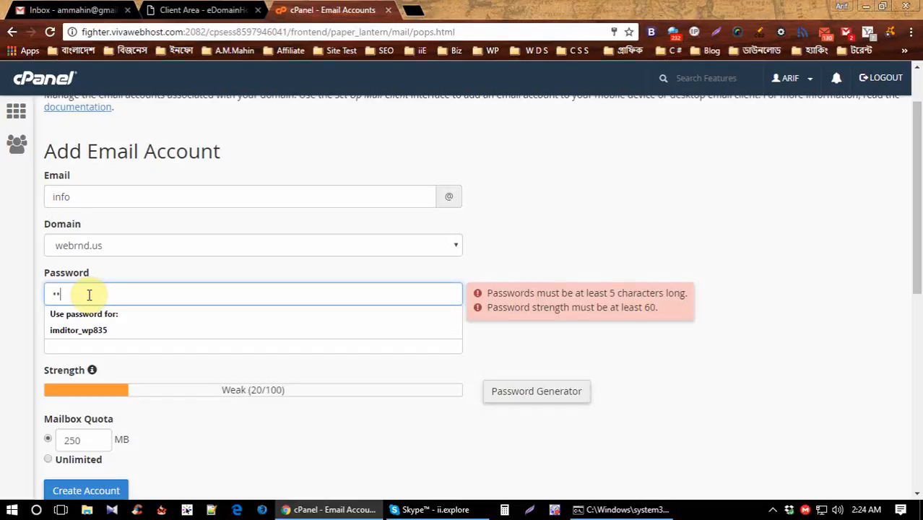
text(••••)
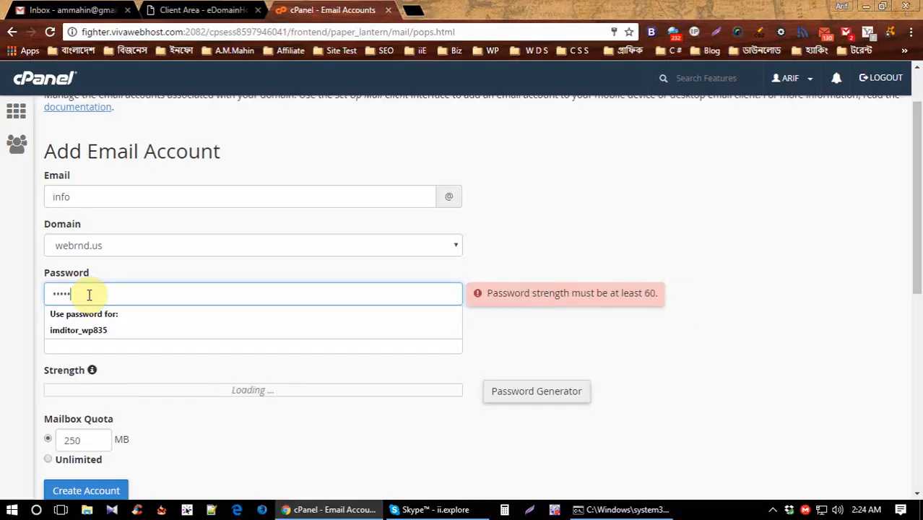
text(••••)
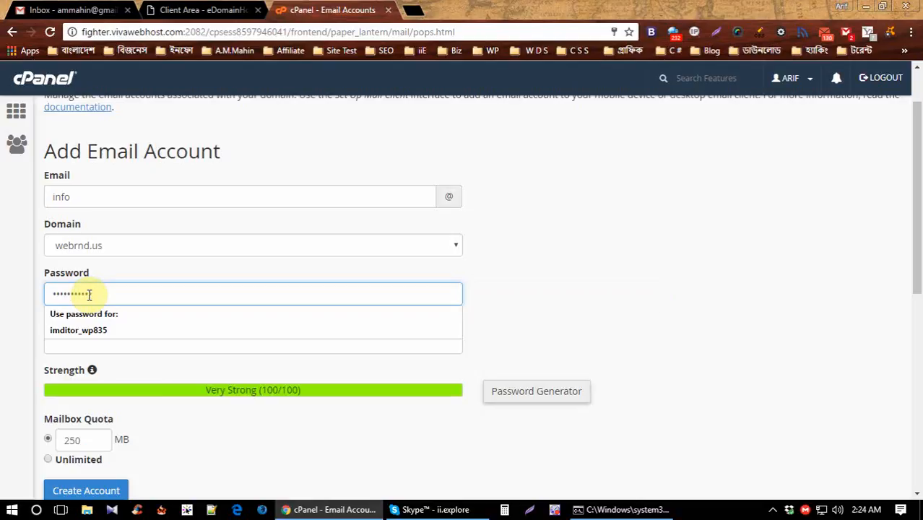
click(604, 316)
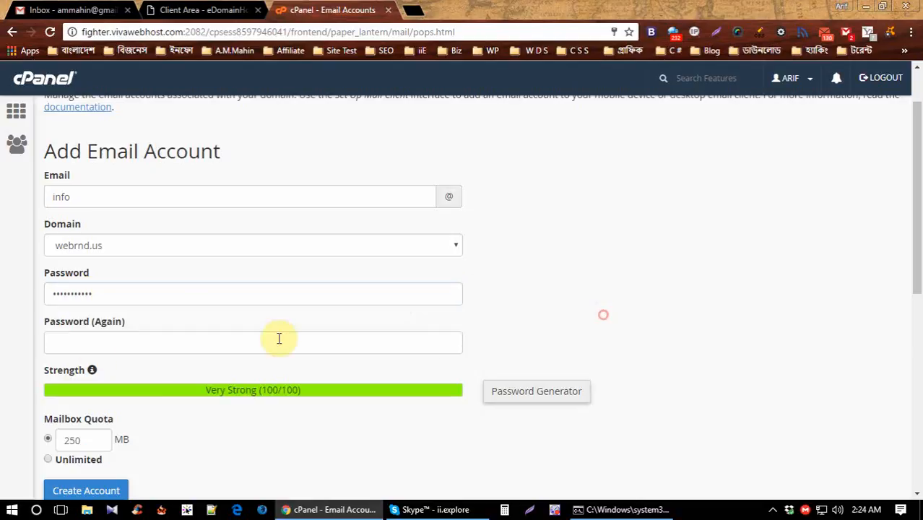
click(121, 340)
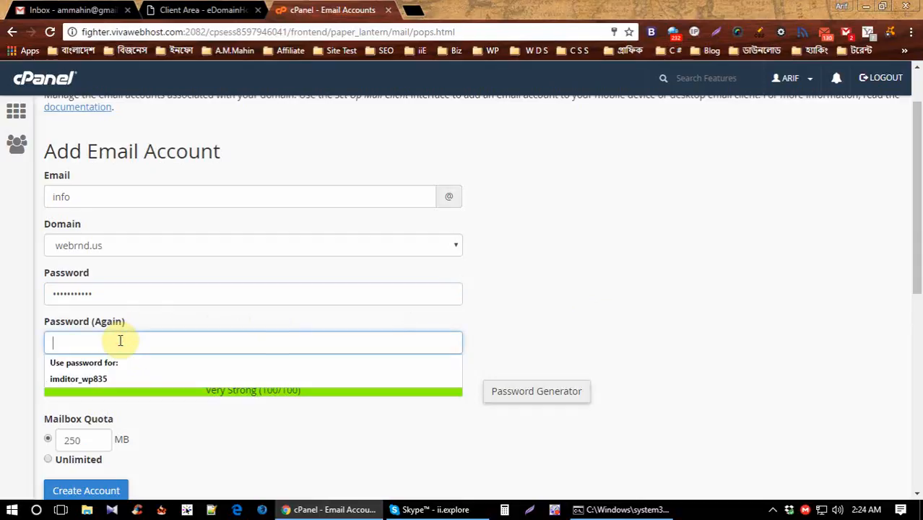
text(••)
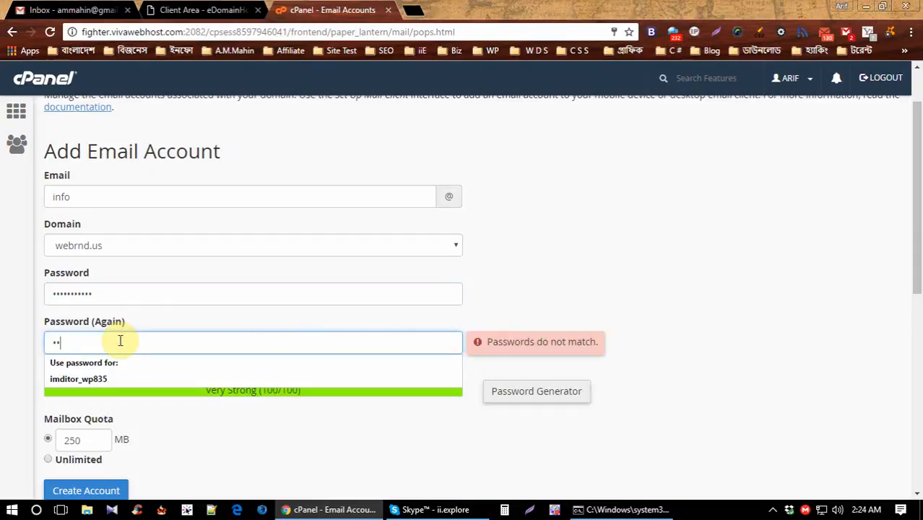
text(•••••••••)
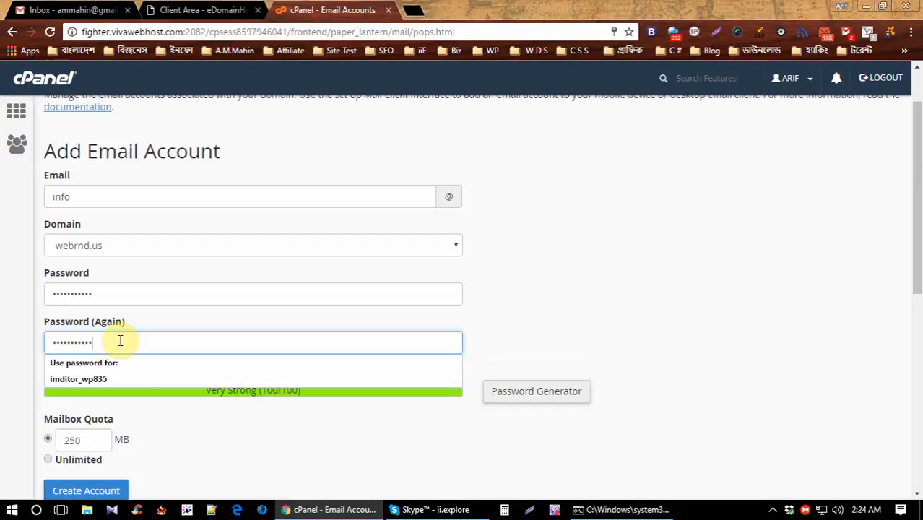
click(644, 324)
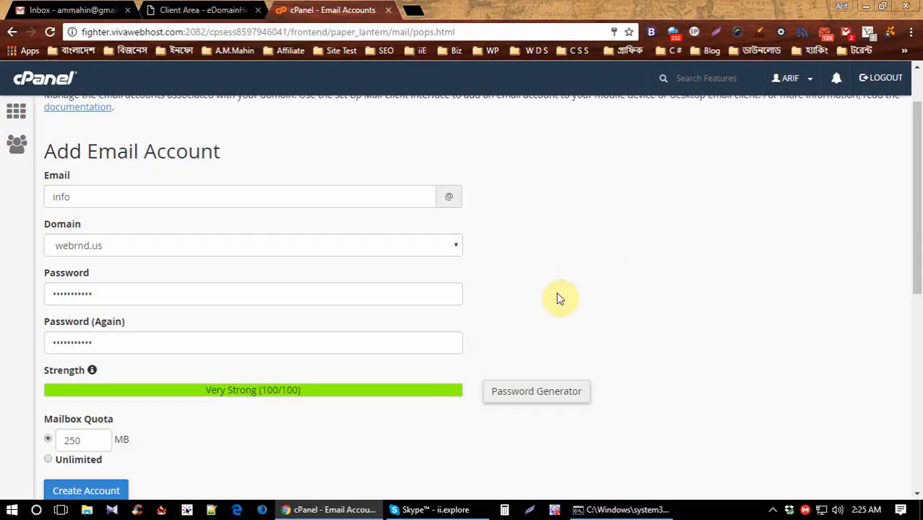
Step: Create a New Text Document.txt on the desktop and write the account password in it
click(866, 6)
right_click(407, 60)
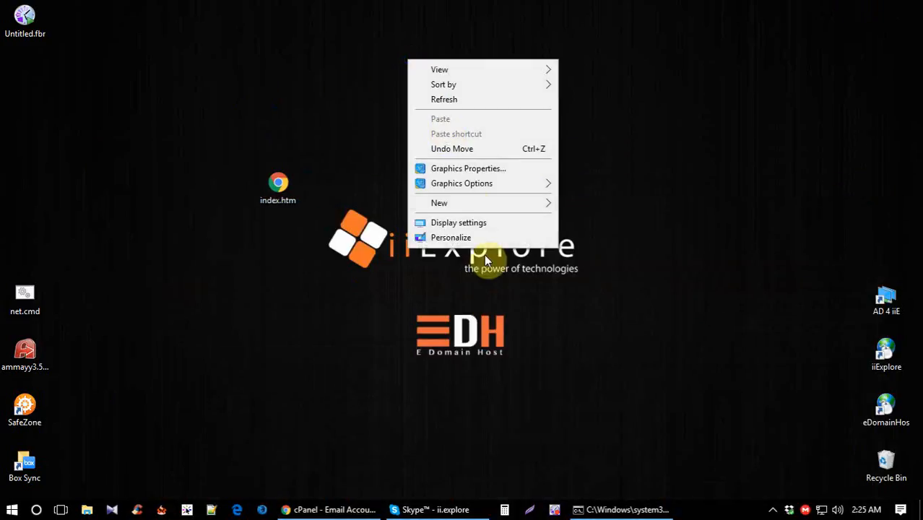
mouse_move(459, 204)
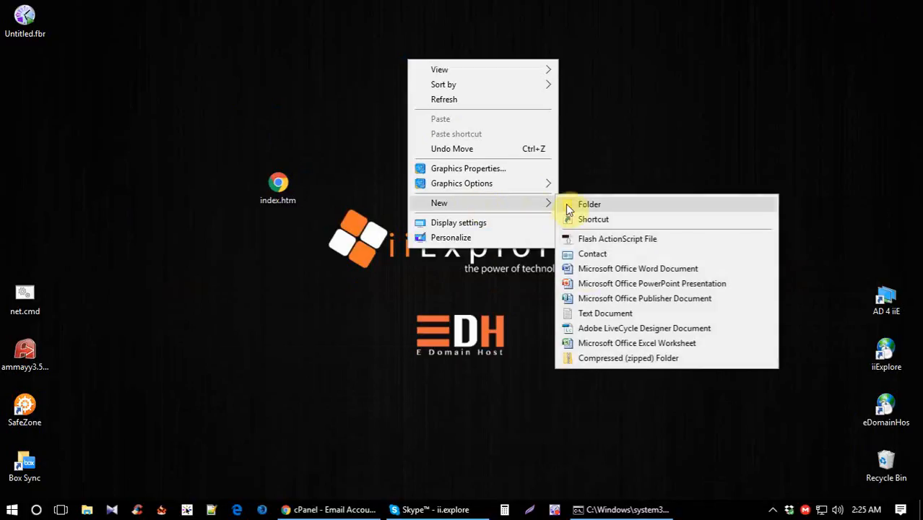
click(588, 312)
key(Return)
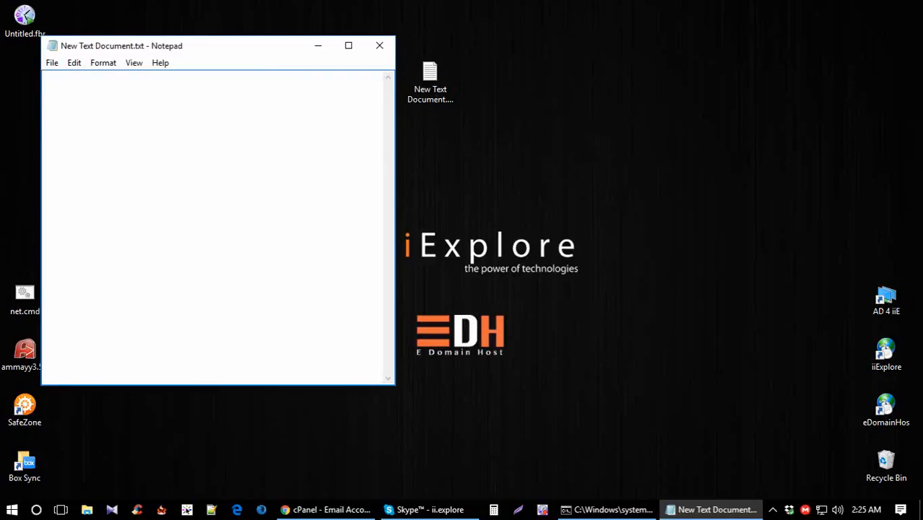
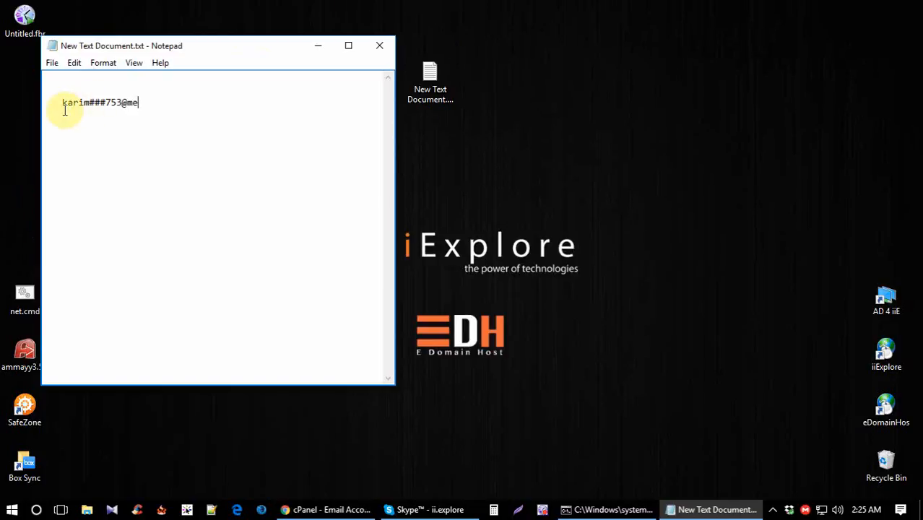
Step: Select the saved password in Notepad, minimize it, and return to the cPanel browser
drag(62, 105, 101, 104)
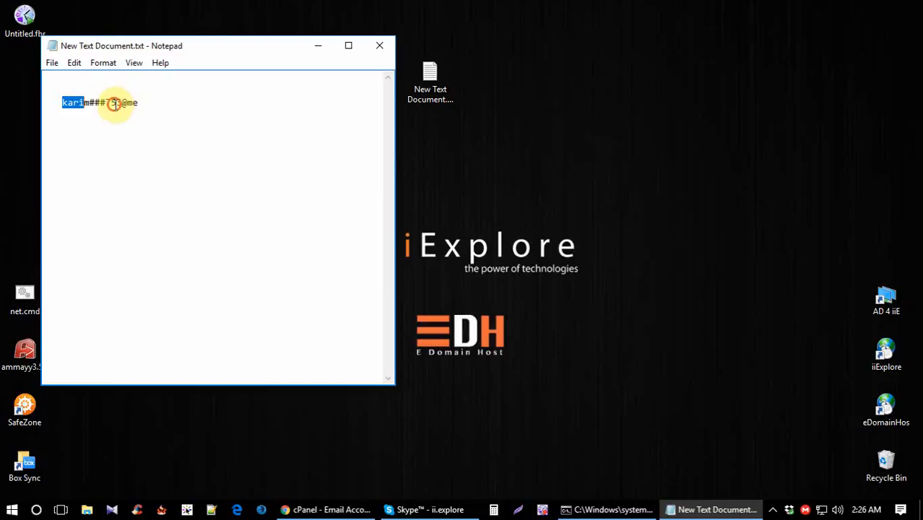
click(115, 103)
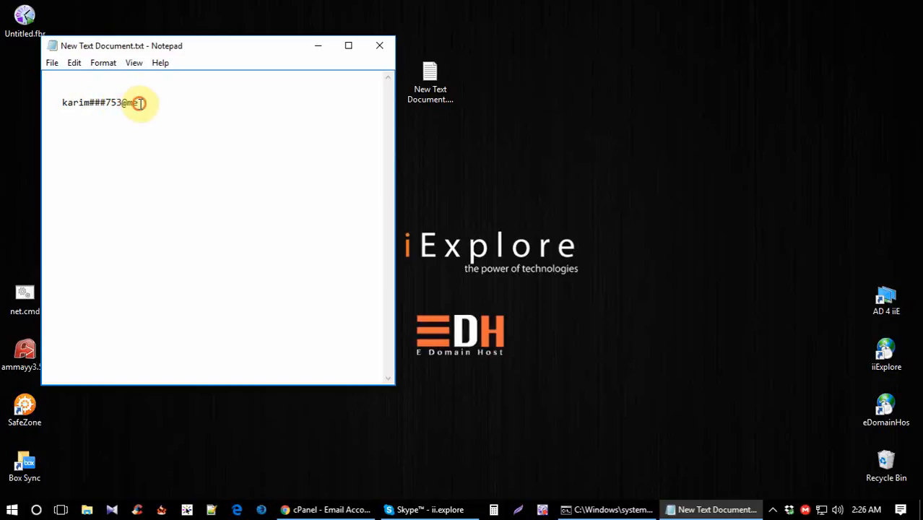
drag(139, 103, 62, 103)
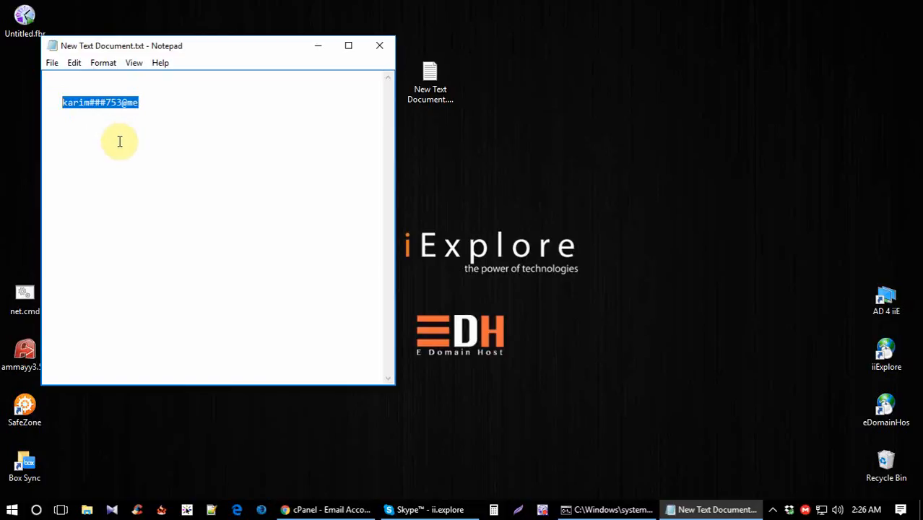
click(319, 45)
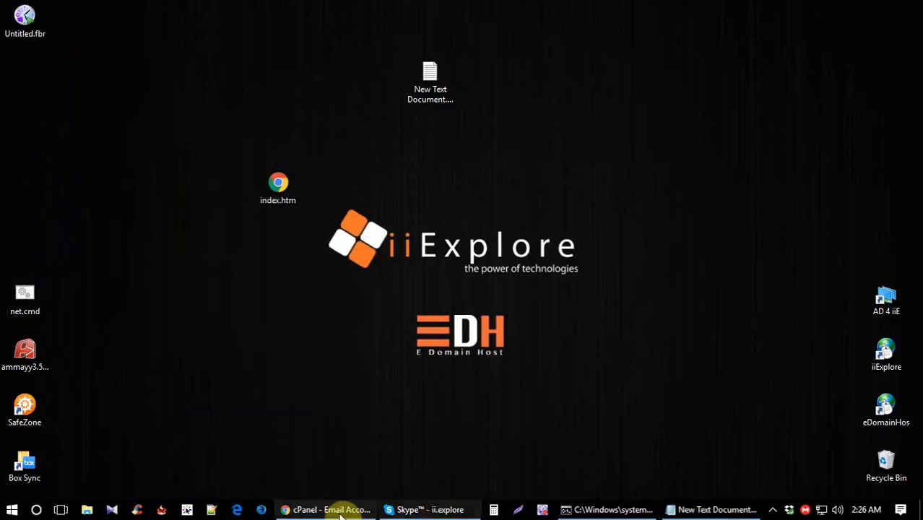
click(338, 509)
Step: Paste the saved password into both Password and Password (Again) fields
double_click(134, 295)
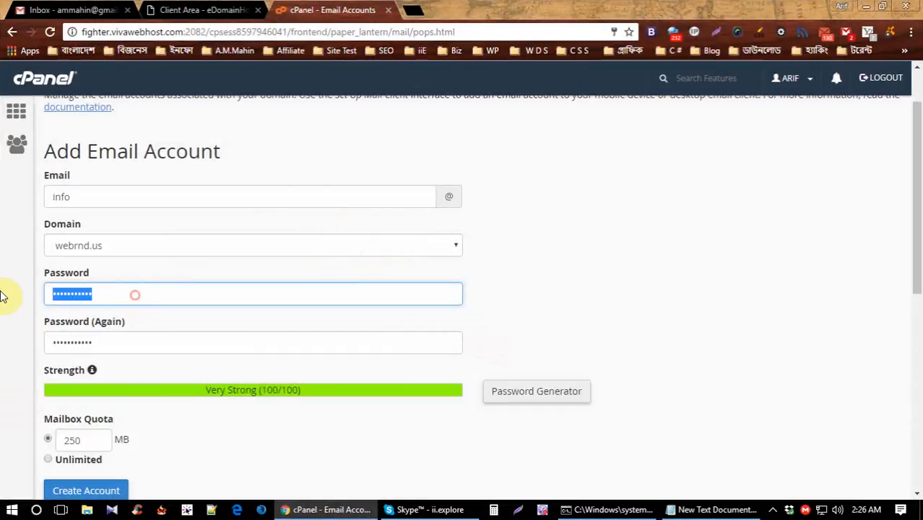
key(ctrl+v)
double_click(148, 342)
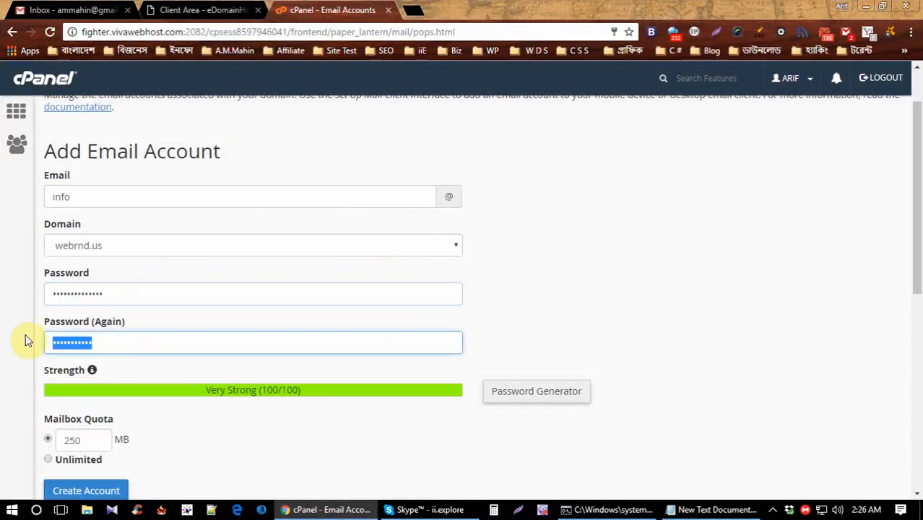
key(ctrl+v)
click(701, 335)
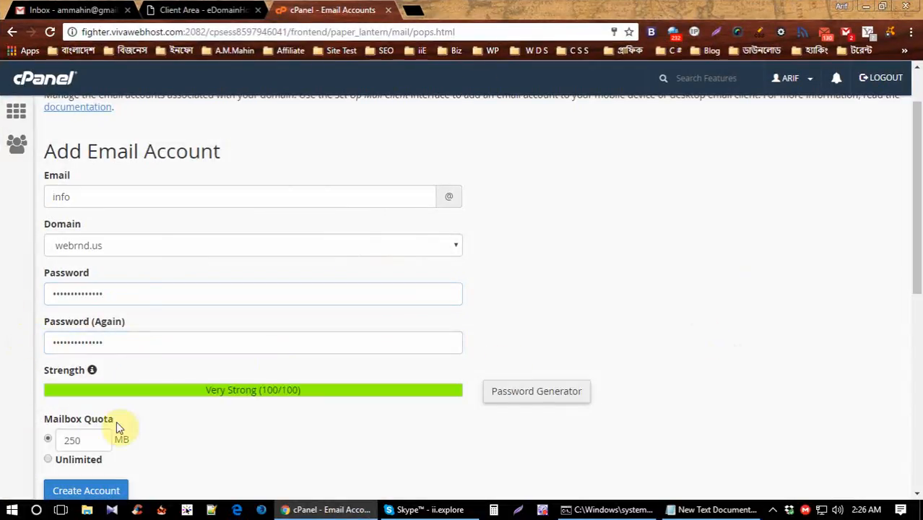
scroll(119, 433, down, 2)
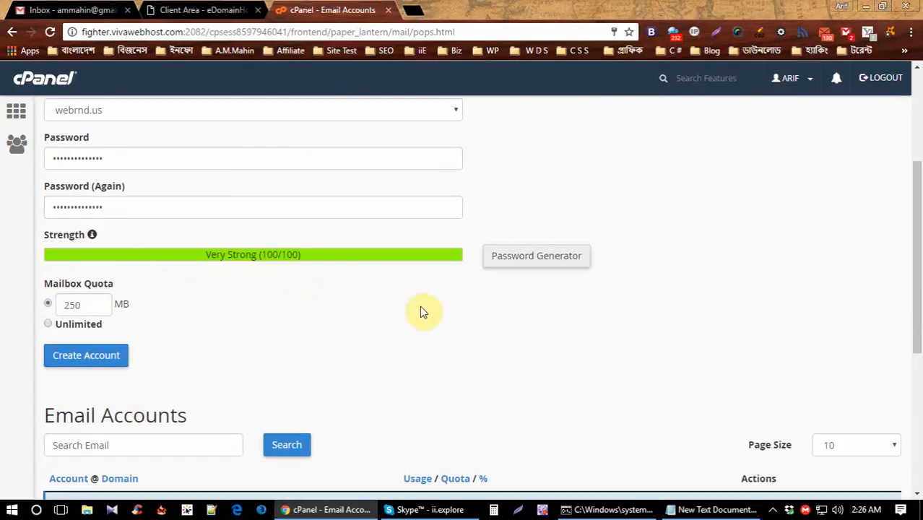
scroll(284, 346, up, 1)
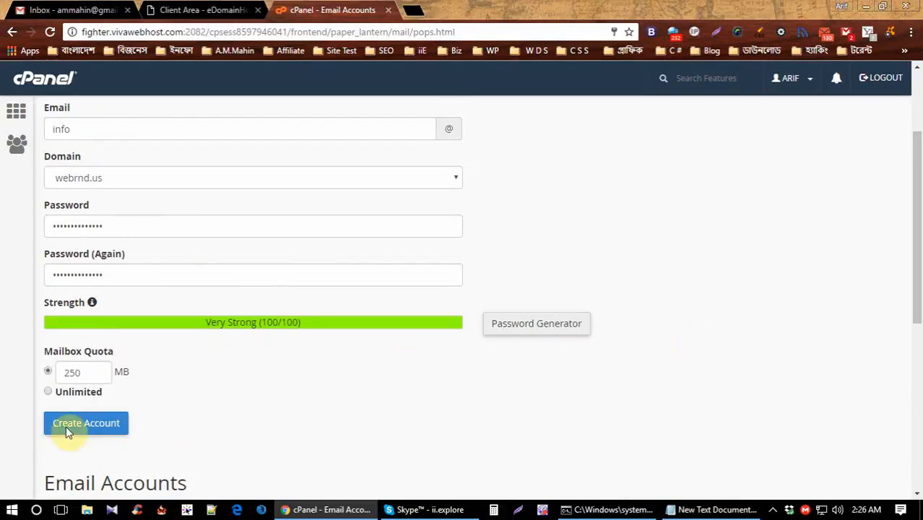
Step: Set the mailbox quota to 200 MB and create the info account
double_click(67, 373)
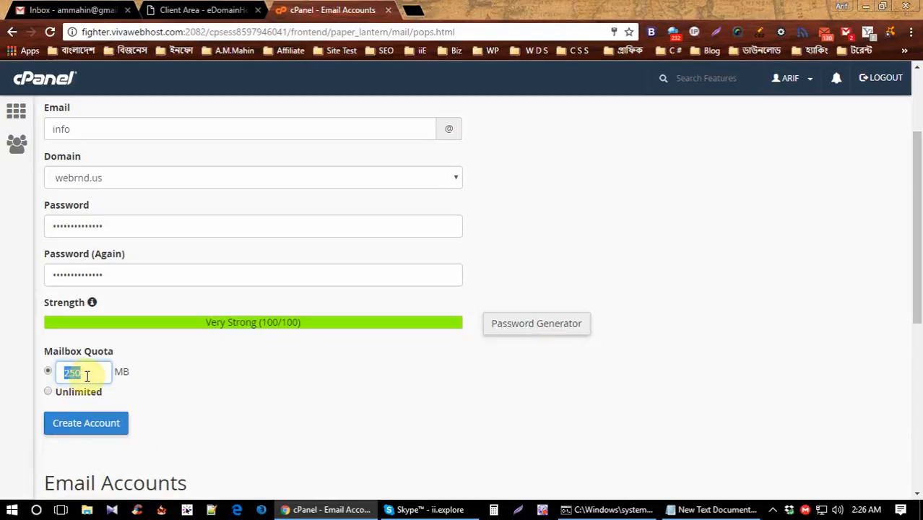
text(150)
drag(87, 374, 42, 372)
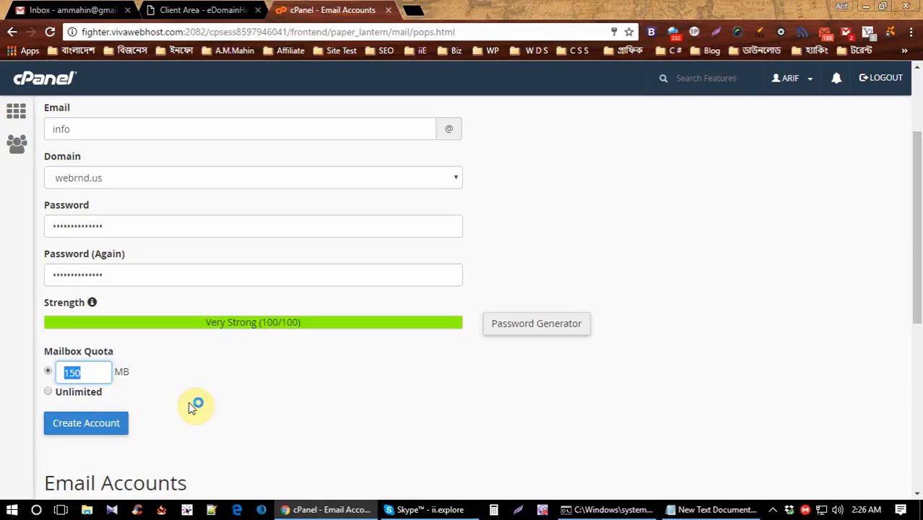
text(200)
click(108, 423)
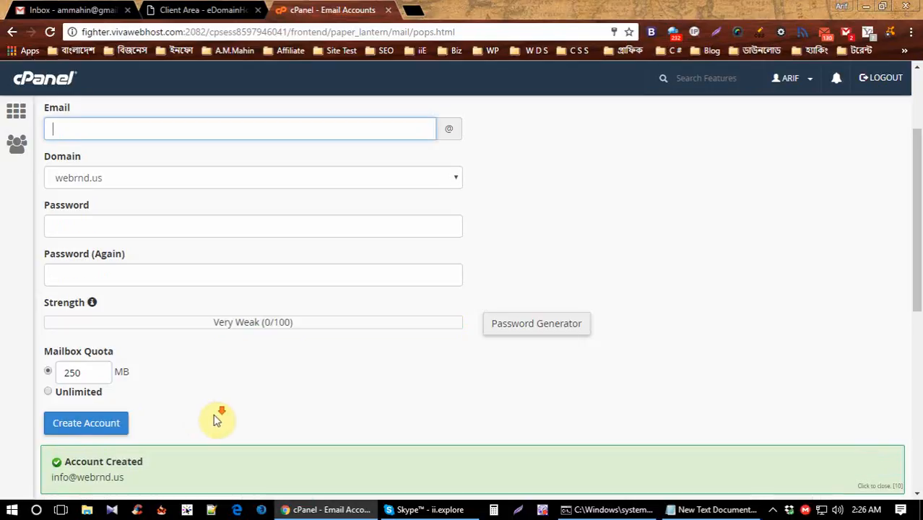
scroll(202, 412, down, 3)
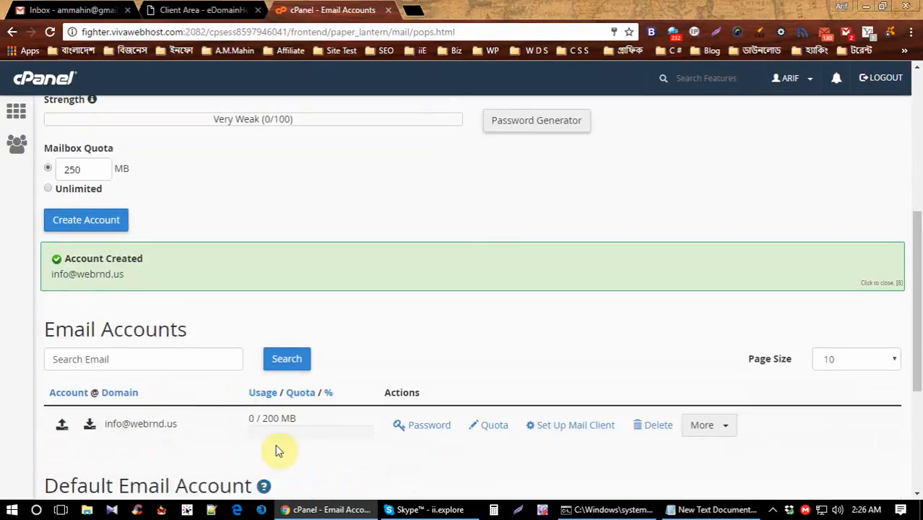
click(577, 426)
scroll(404, 375, down, 2)
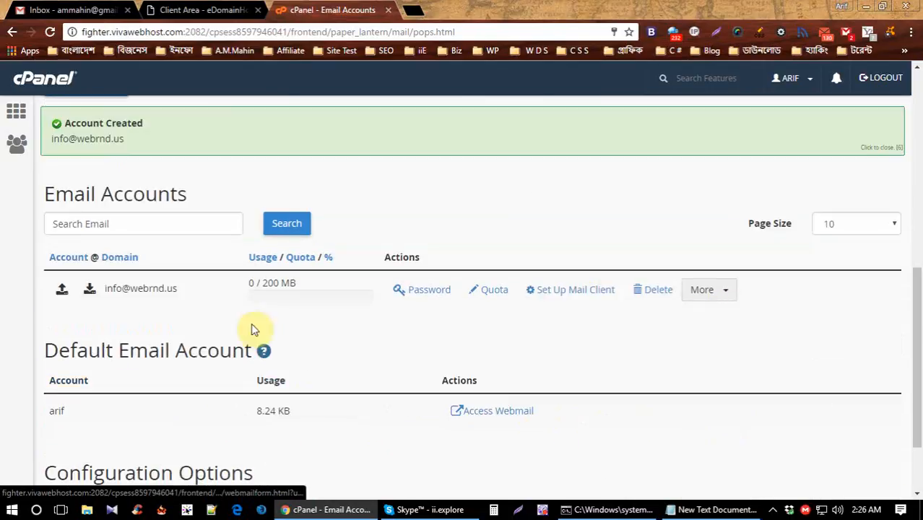
click(431, 295)
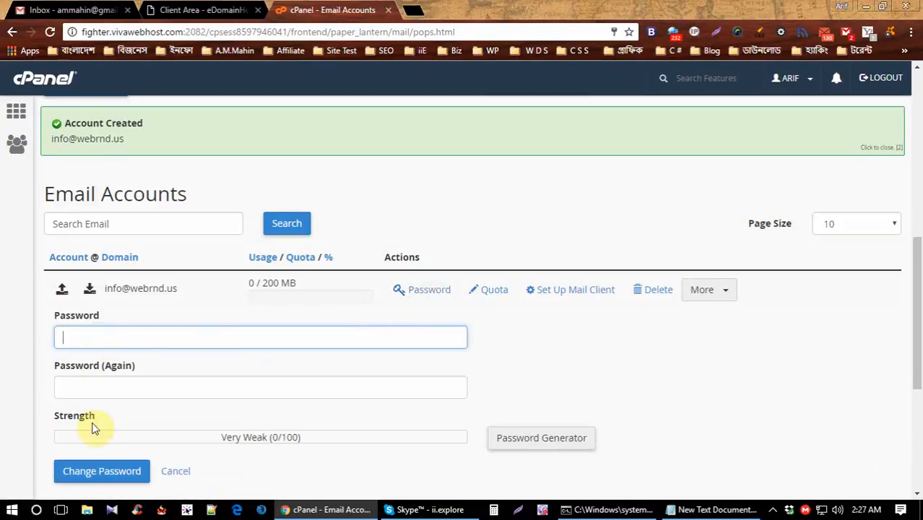
click(624, 352)
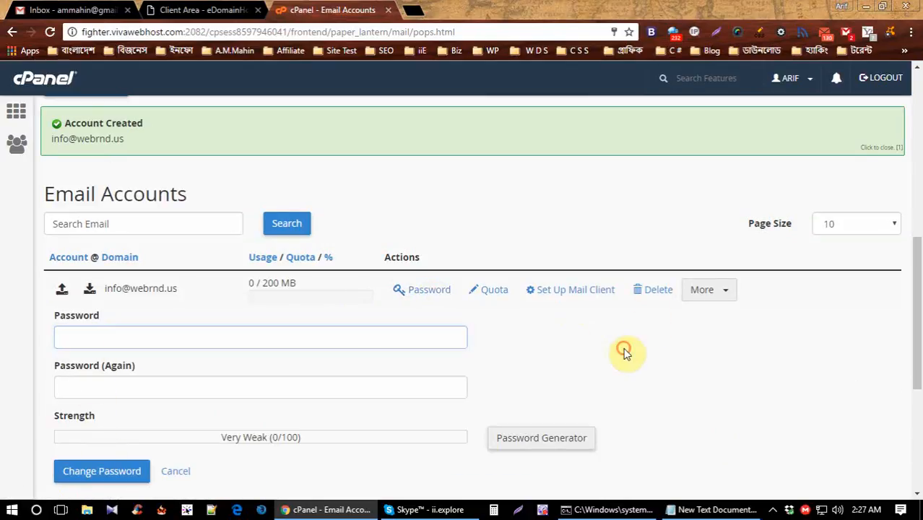
click(494, 291)
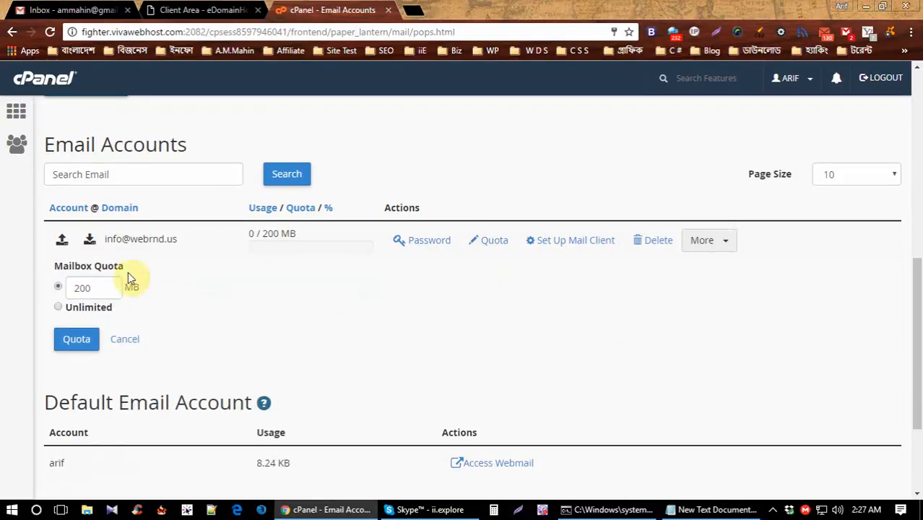
click(99, 288)
drag(99, 288, 56, 285)
text(25)
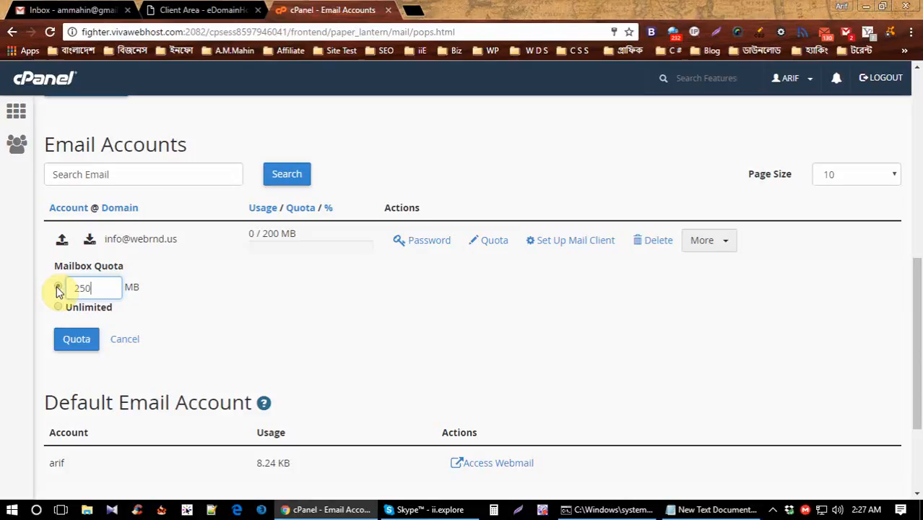
click(79, 339)
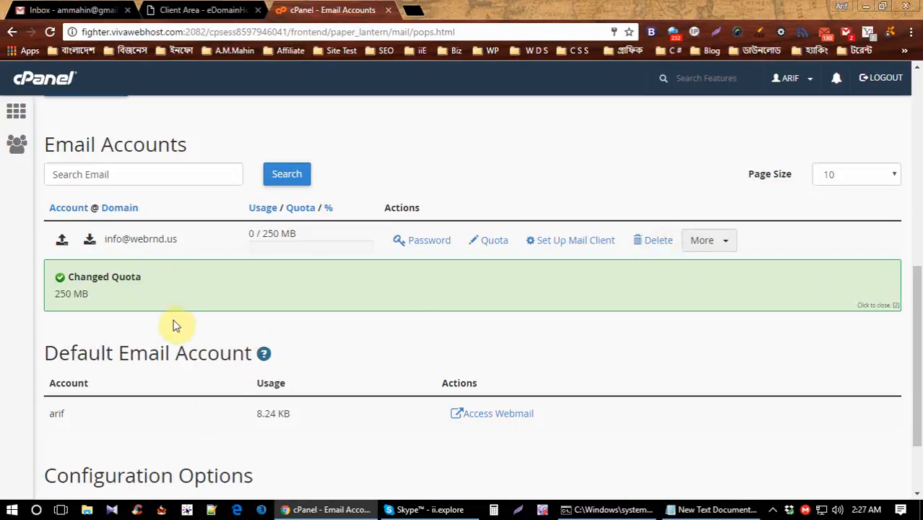
scroll(177, 325, up, 1)
scroll(173, 303, up, 2)
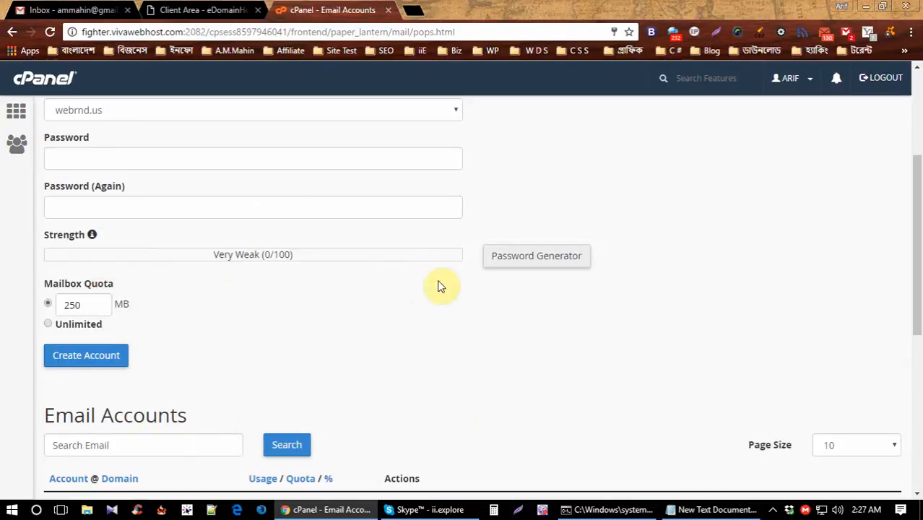
Step: Open a new tab and load webrnd.us/webmail
click(417, 10)
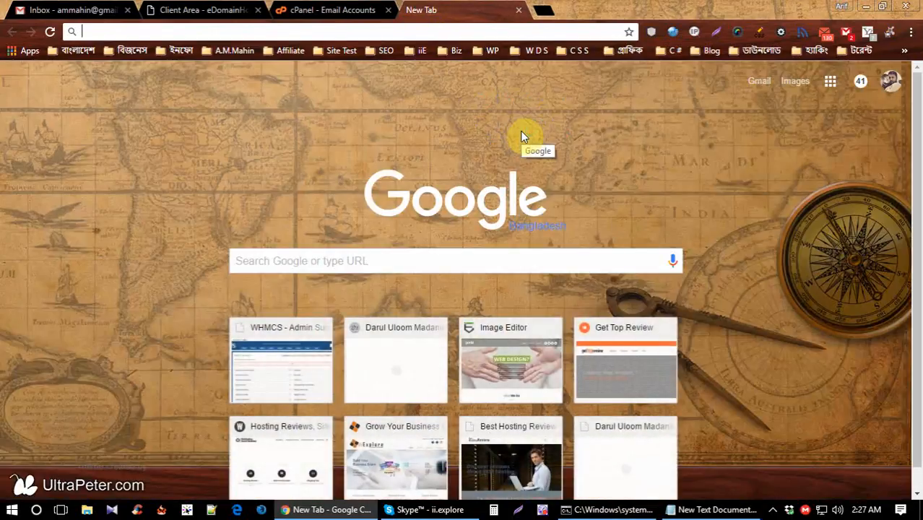
text(web)
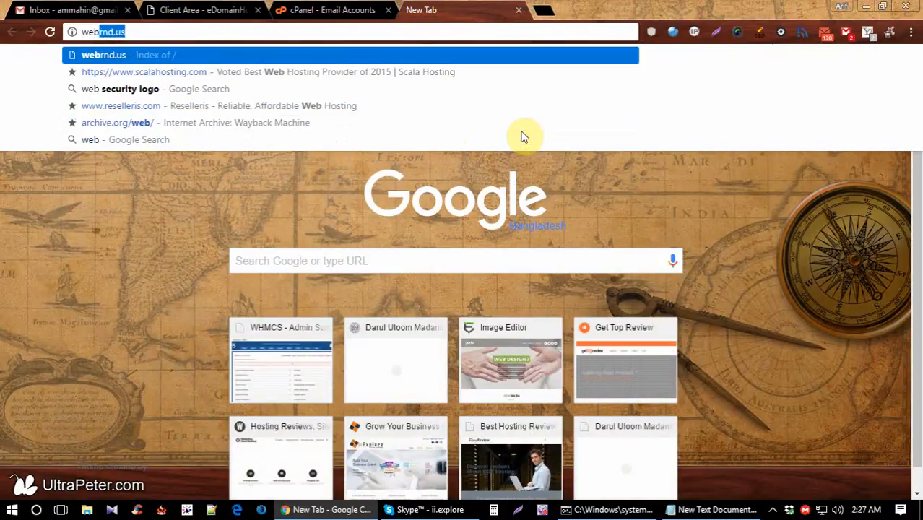
key(Right)
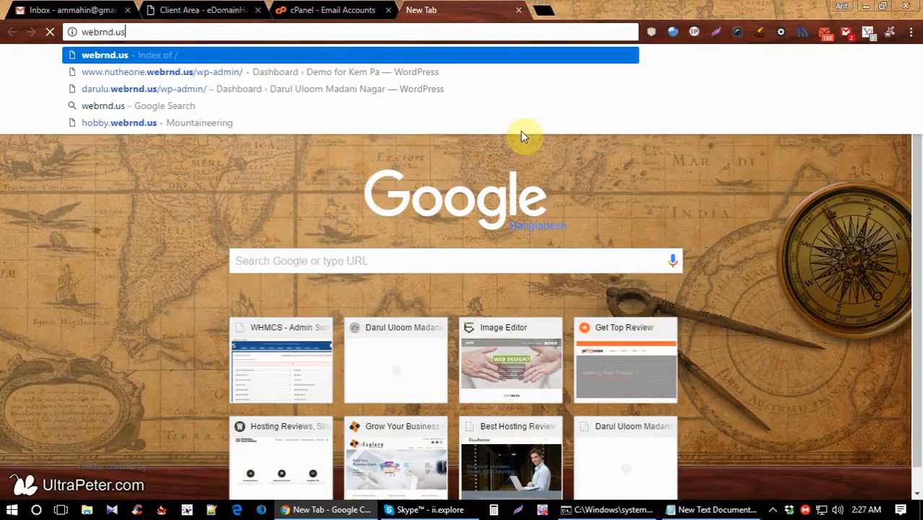
text(/)
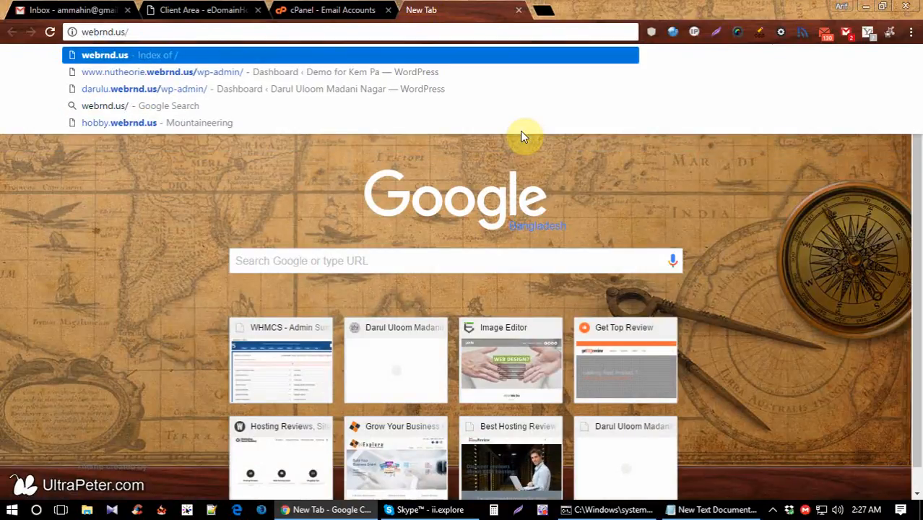
text(we)
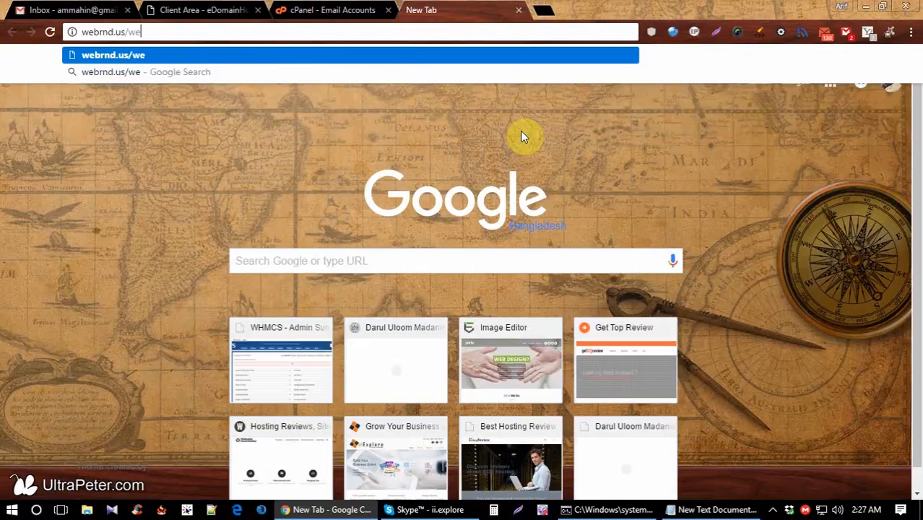
text(bmail)
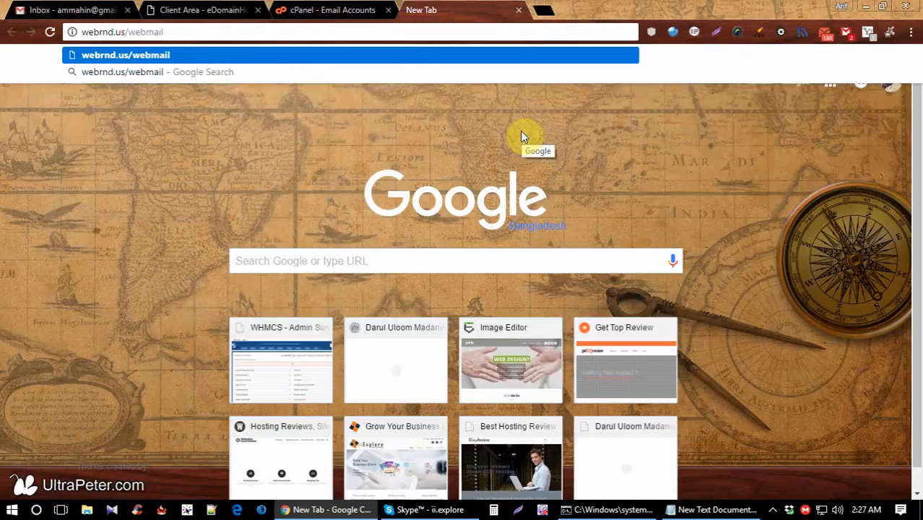
key(Return)
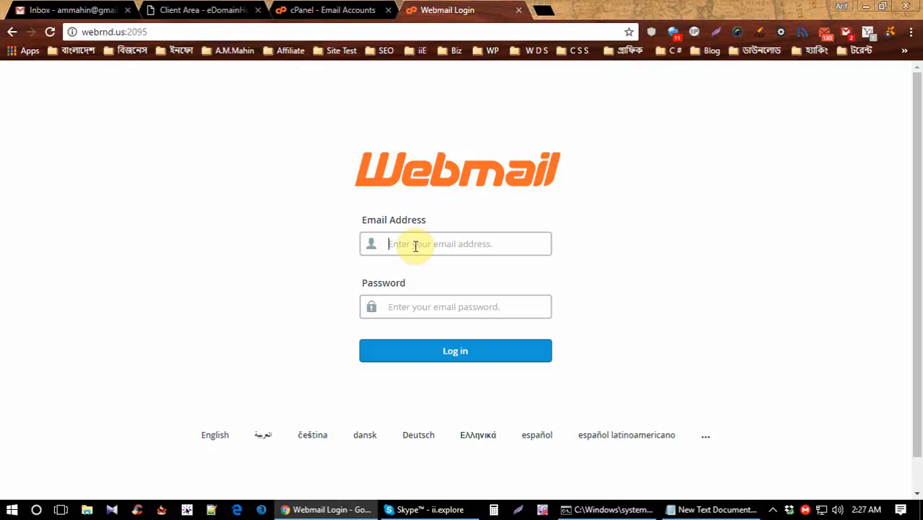
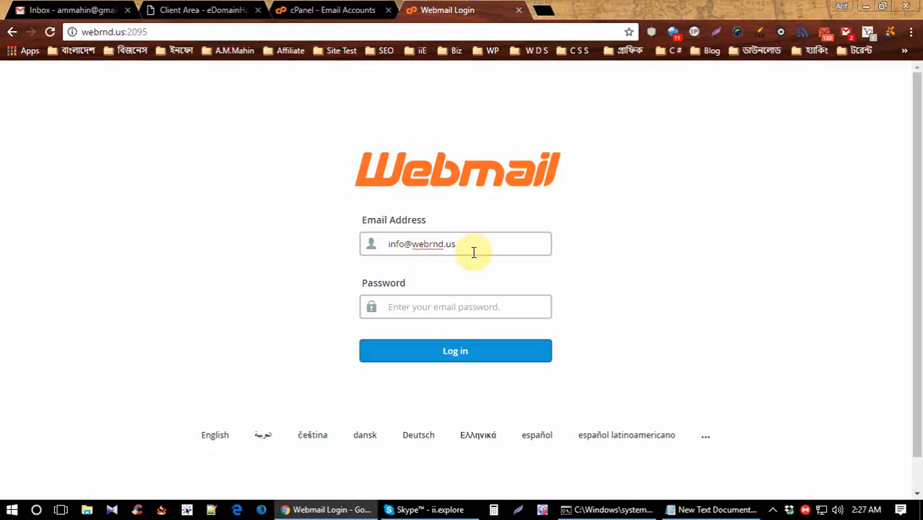
Step: Start typing the info address in Email Address and bring the Notepad password notes forward
click(715, 509)
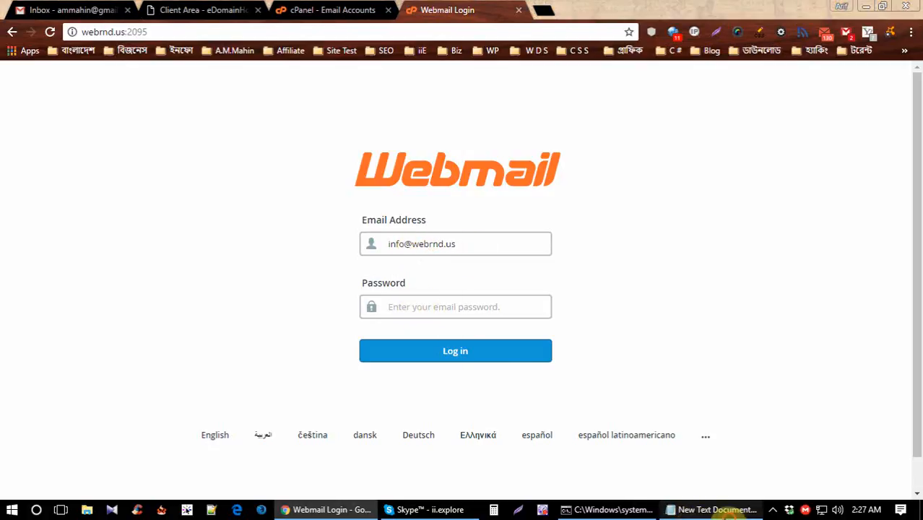
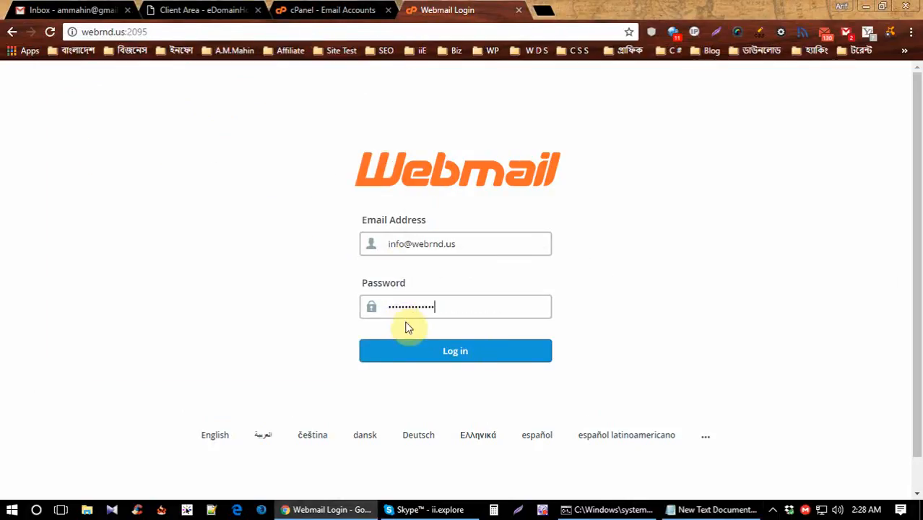
click(449, 354)
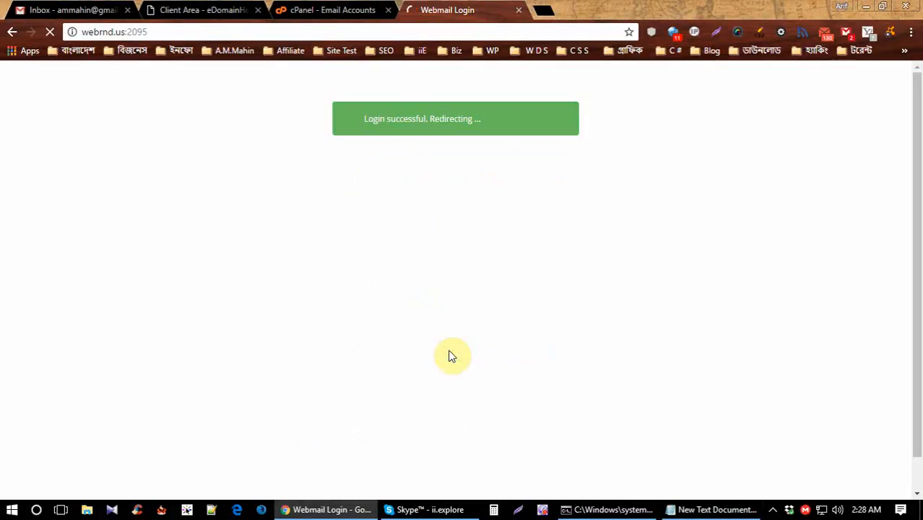
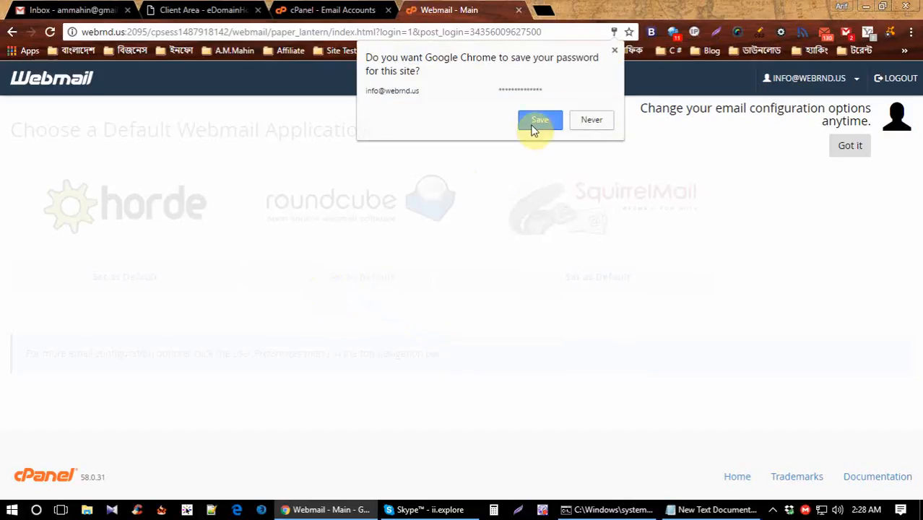
Step: Save the webmail password in Chrome and dismiss the welcome tip overlay
click(538, 121)
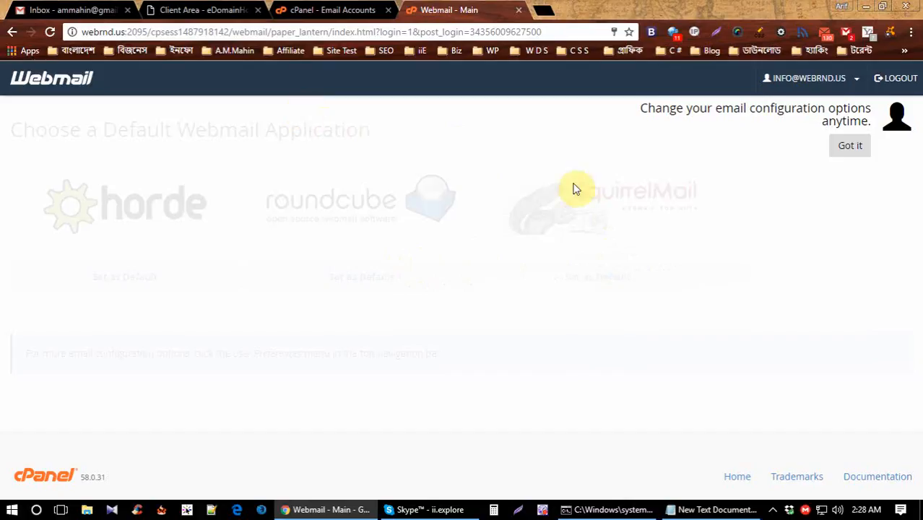
click(850, 150)
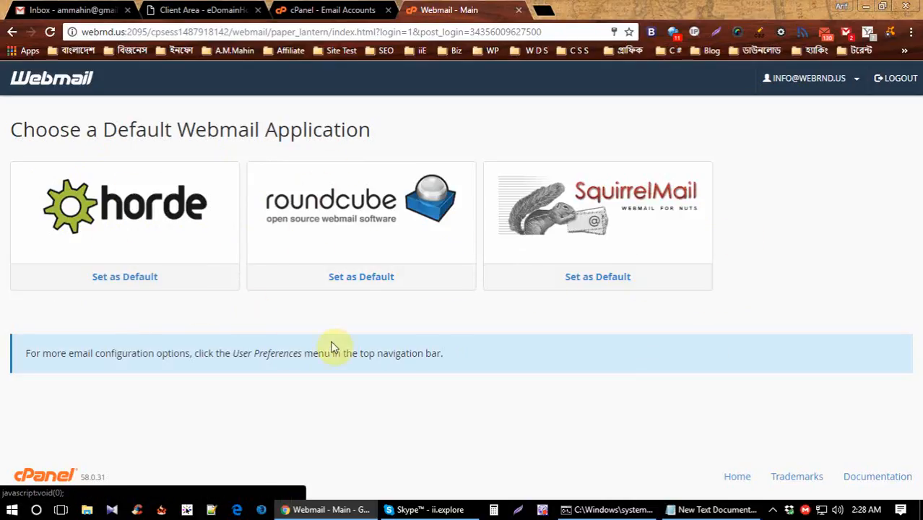
Step: Open the empty mailbox in Roundcube and start a blank new message
click(345, 206)
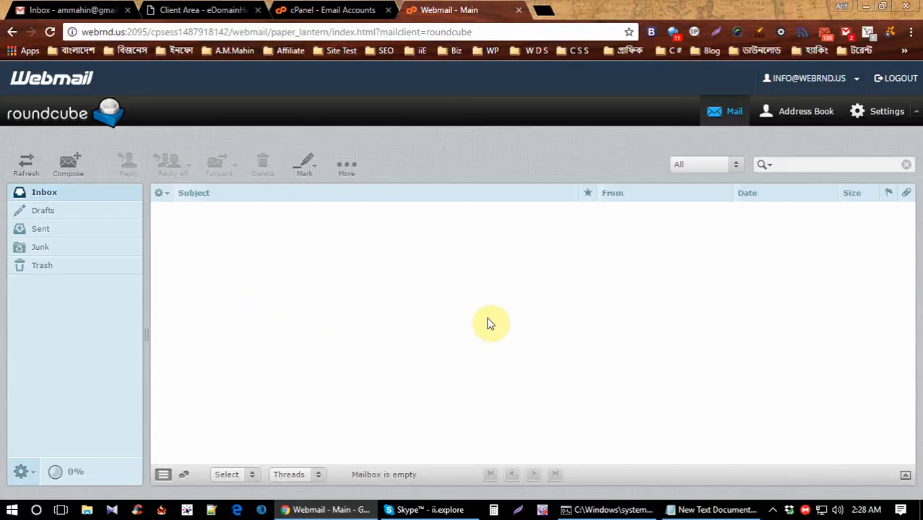
click(70, 165)
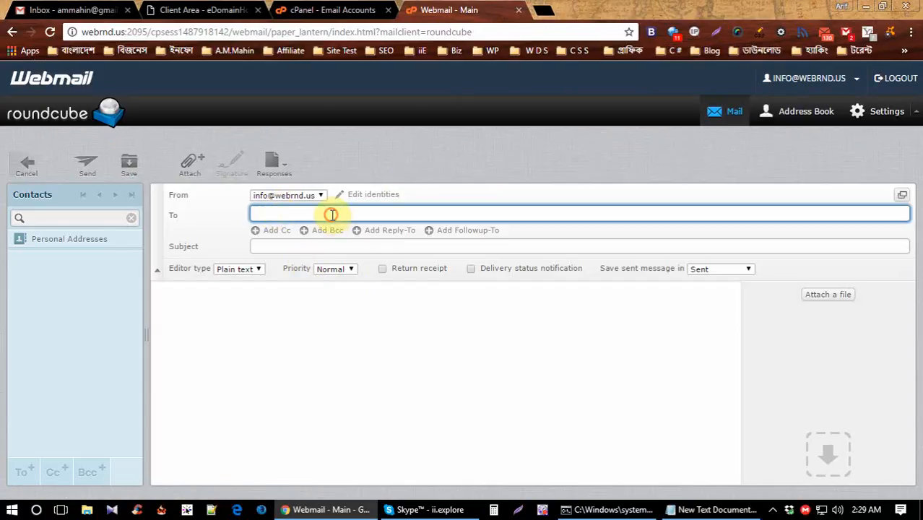
Step: Add Cc and Bcc lines to the new message, then abandon the draft for the inbox
click(276, 232)
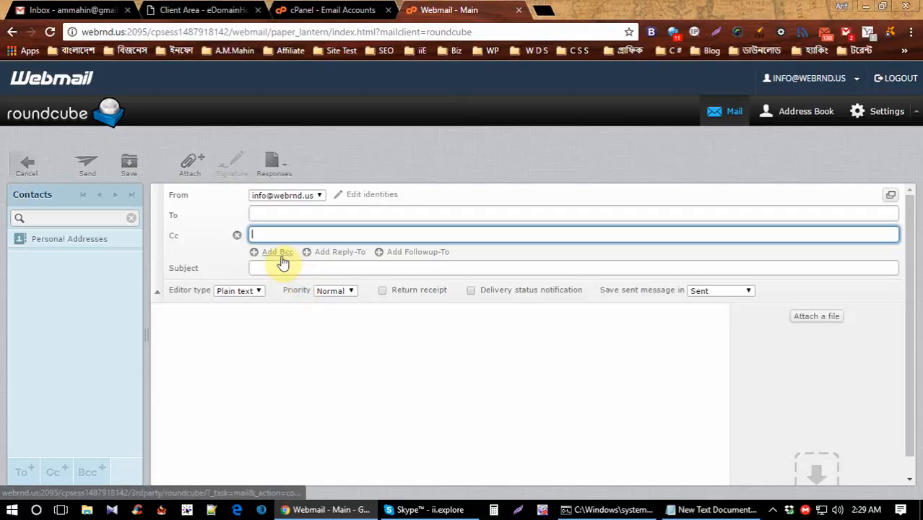
click(279, 253)
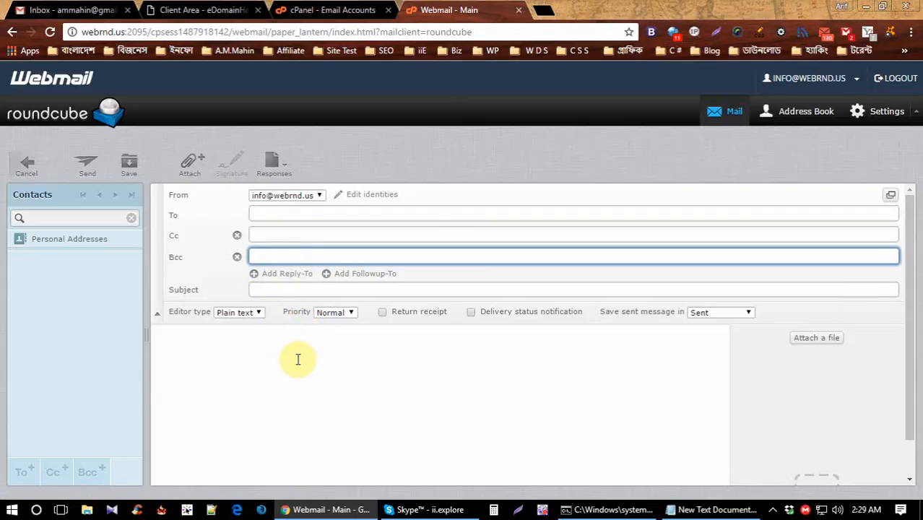
click(268, 289)
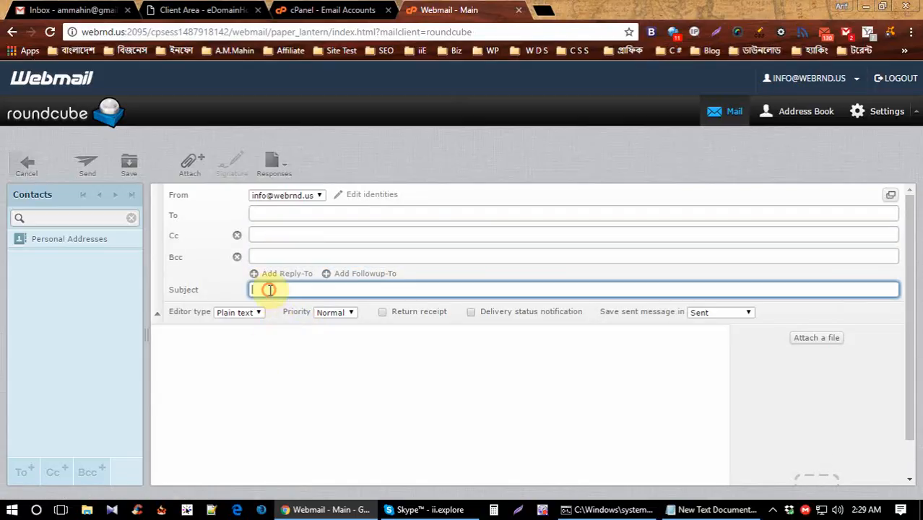
click(255, 367)
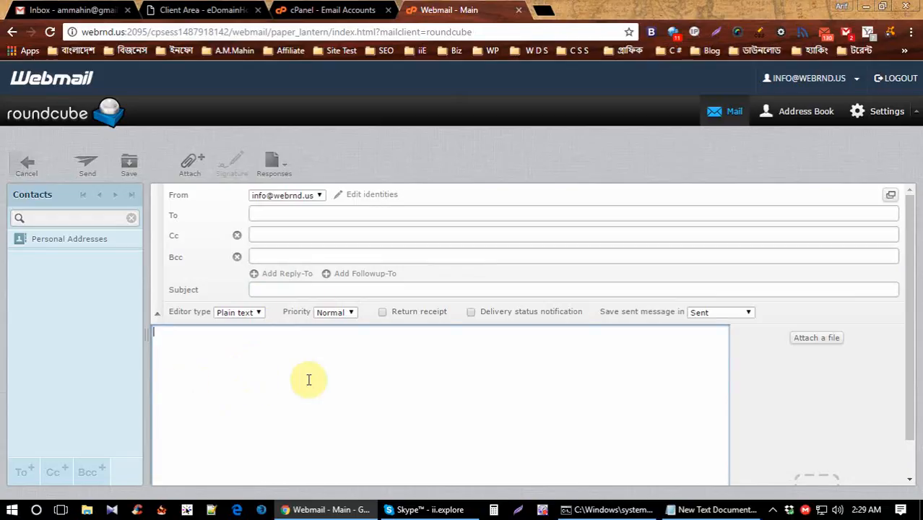
scroll(322, 381, down, 1)
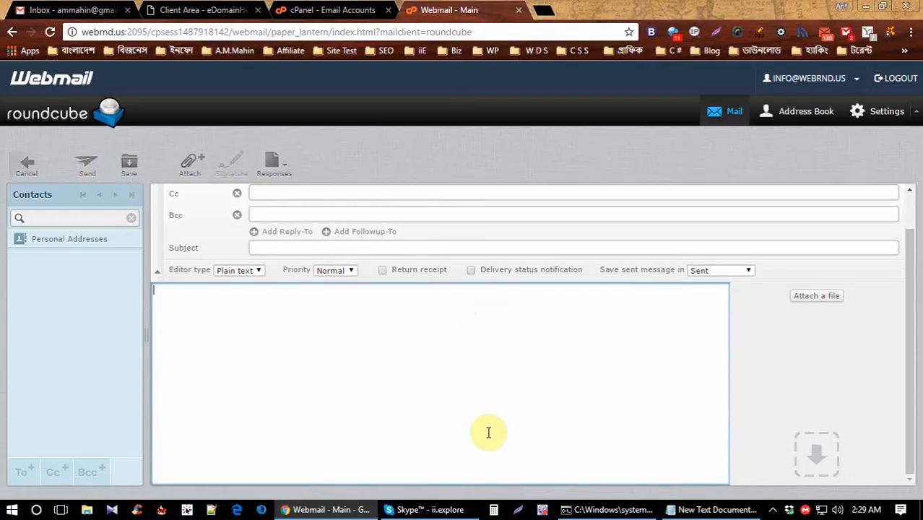
click(47, 112)
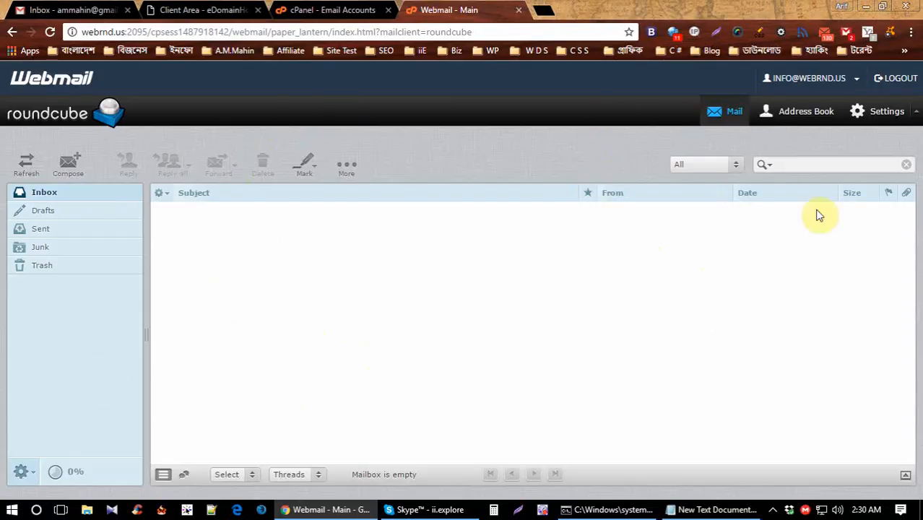
Step: Add a forwarder sending this account's incoming mail to an external Gmail address
click(854, 80)
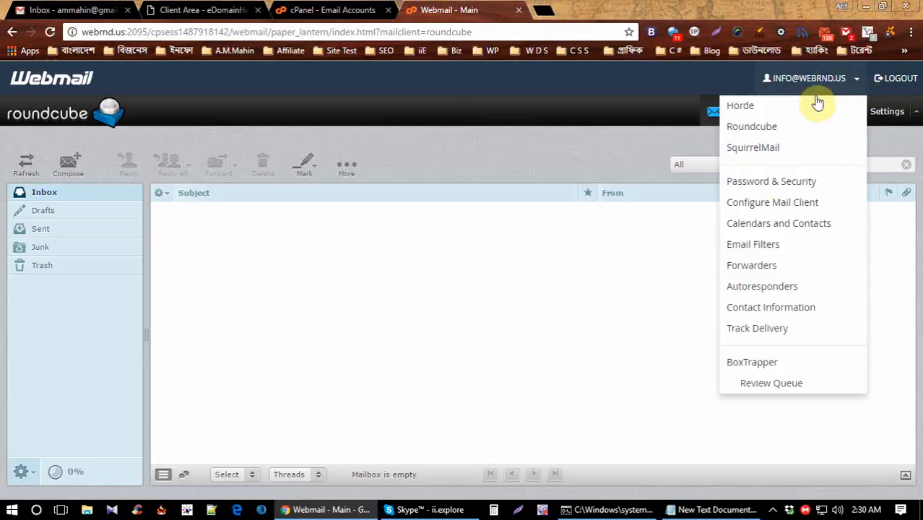
click(768, 275)
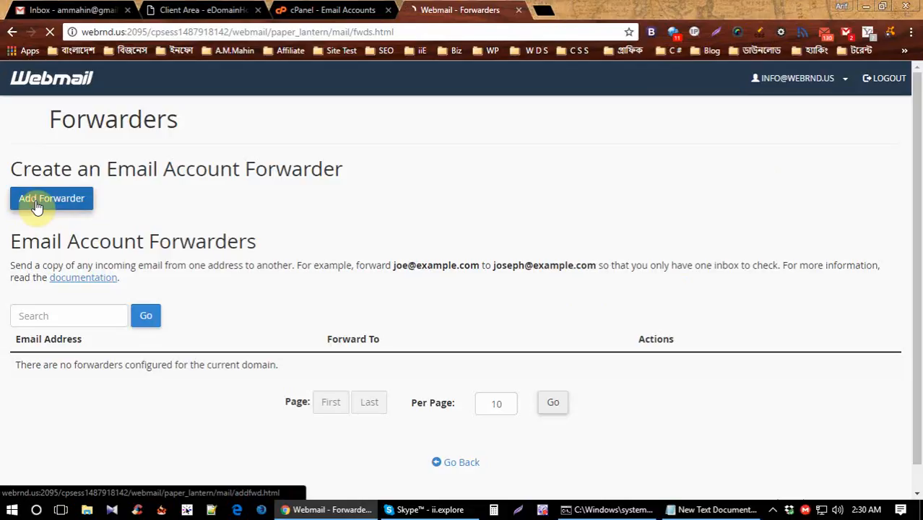
click(69, 310)
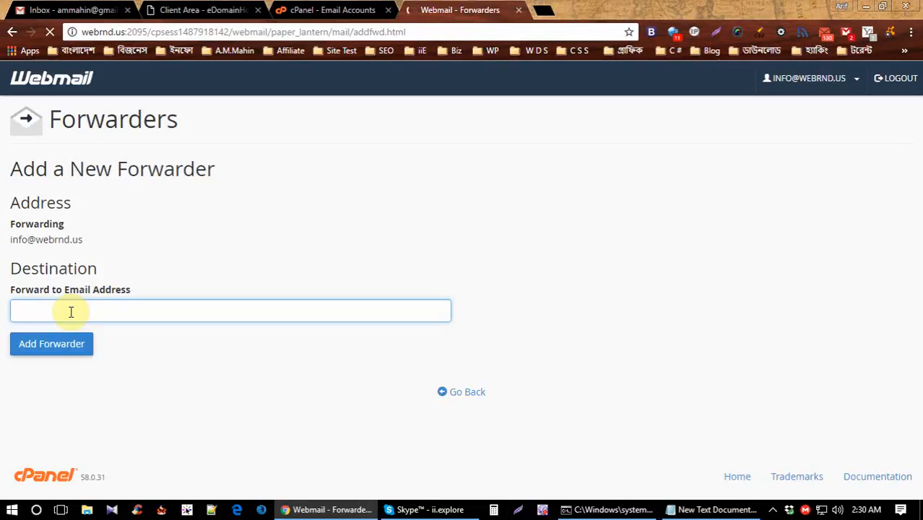
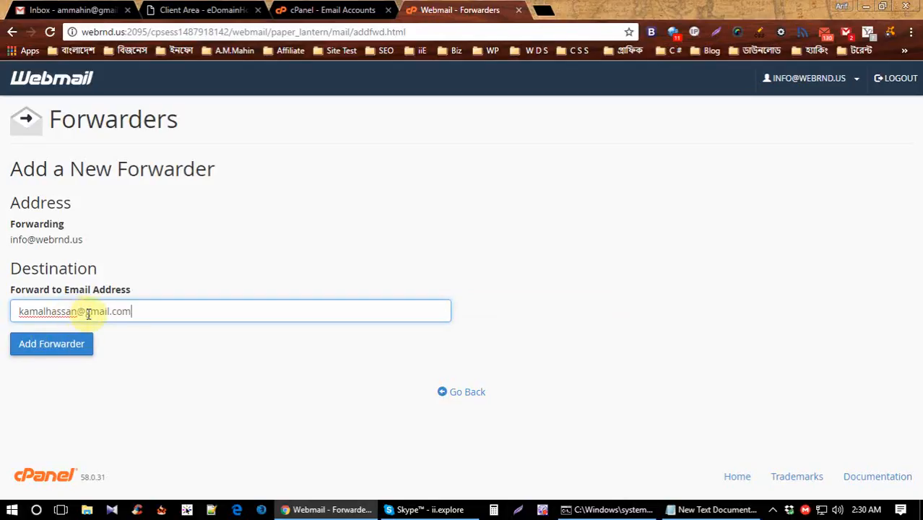
click(227, 361)
click(52, 344)
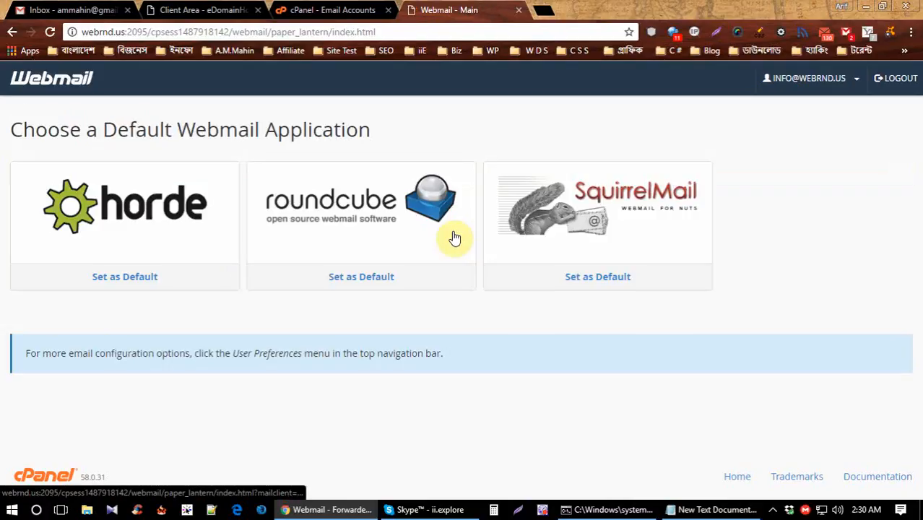
click(346, 218)
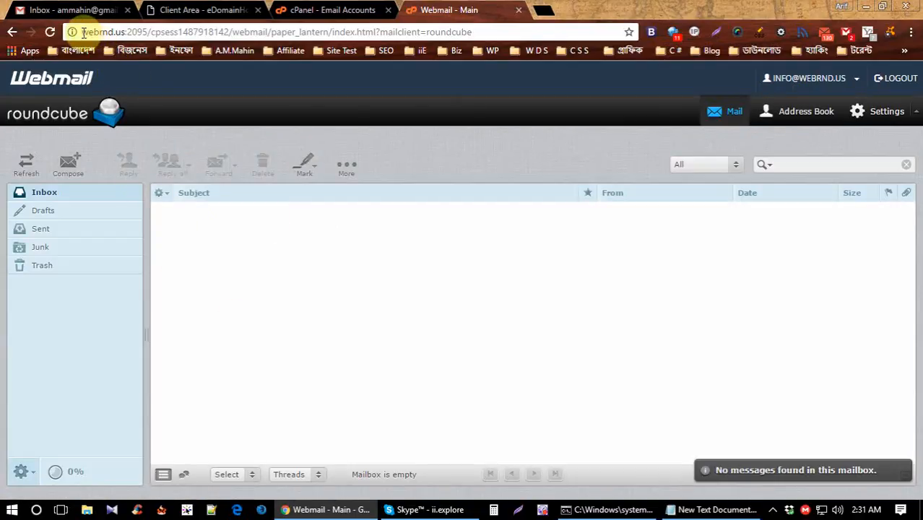
drag(84, 33, 127, 32)
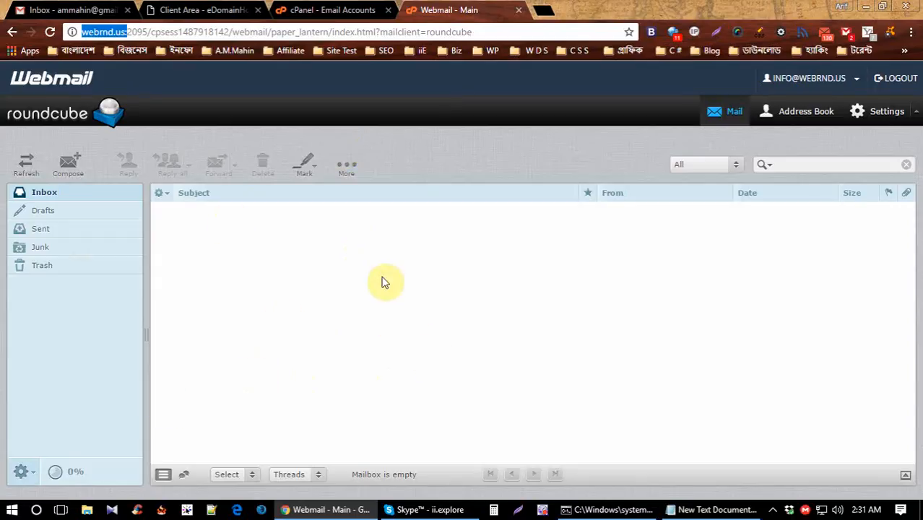
click(854, 84)
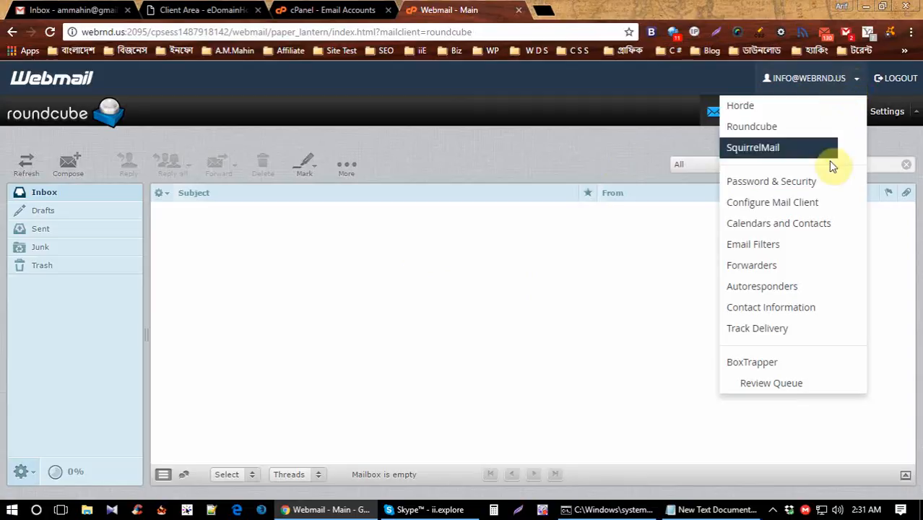
Step: Delete the Gmail forwarder so the Forwarders list shows none configured
click(782, 267)
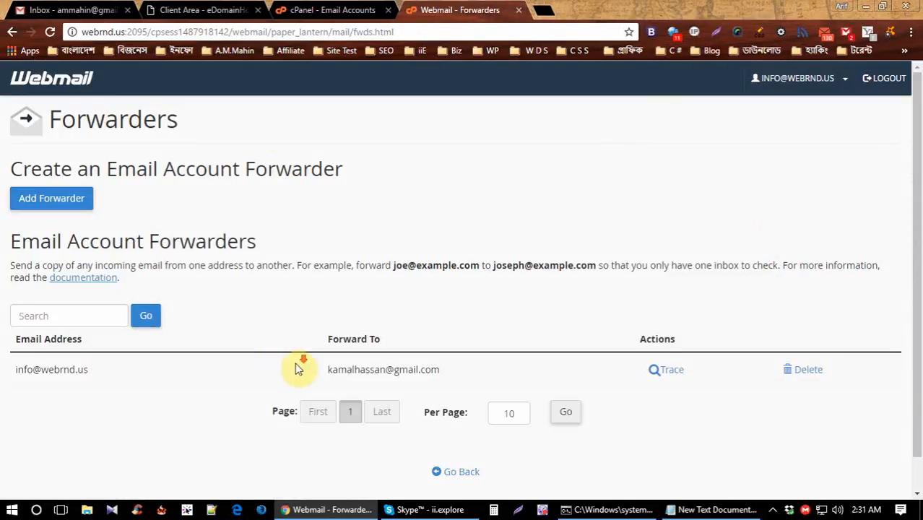
scroll(299, 367, down, 1)
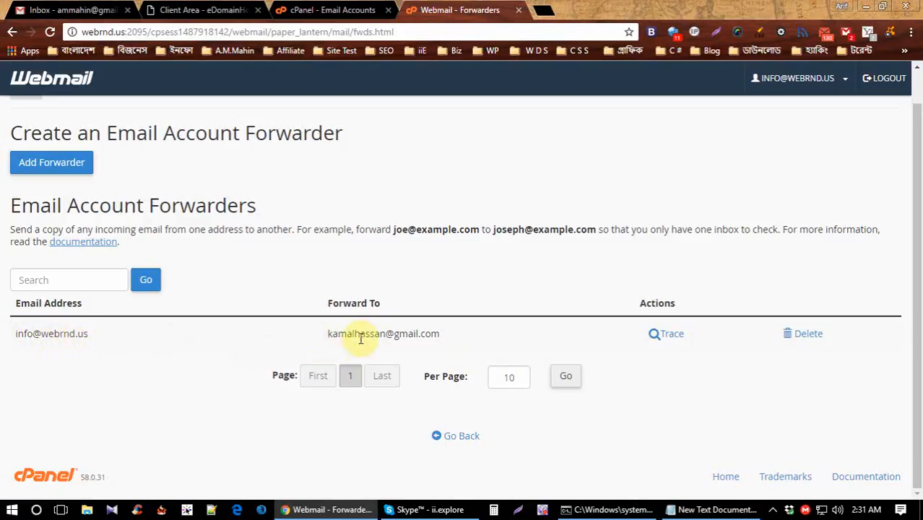
click(805, 341)
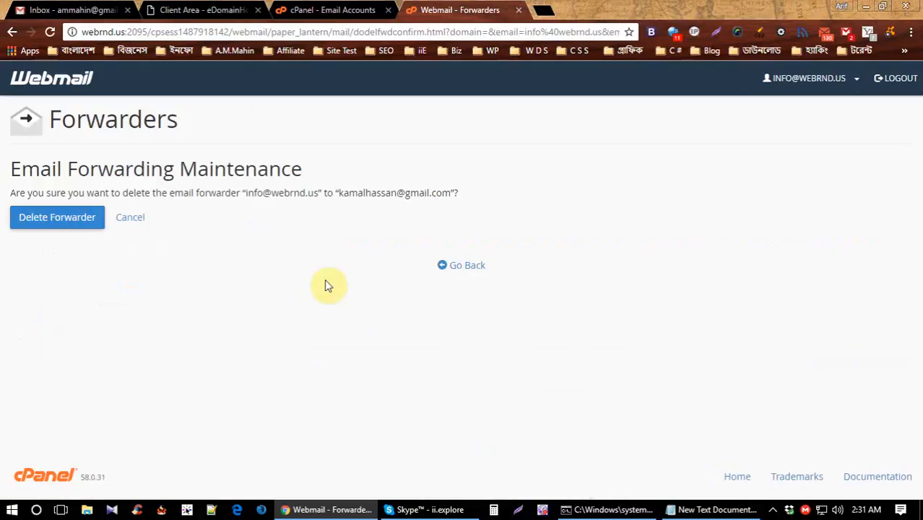
click(52, 225)
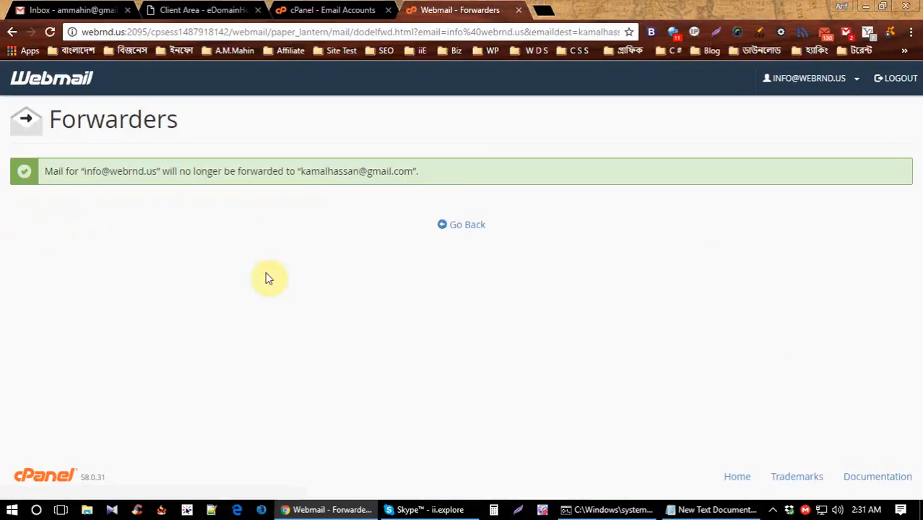
click(466, 231)
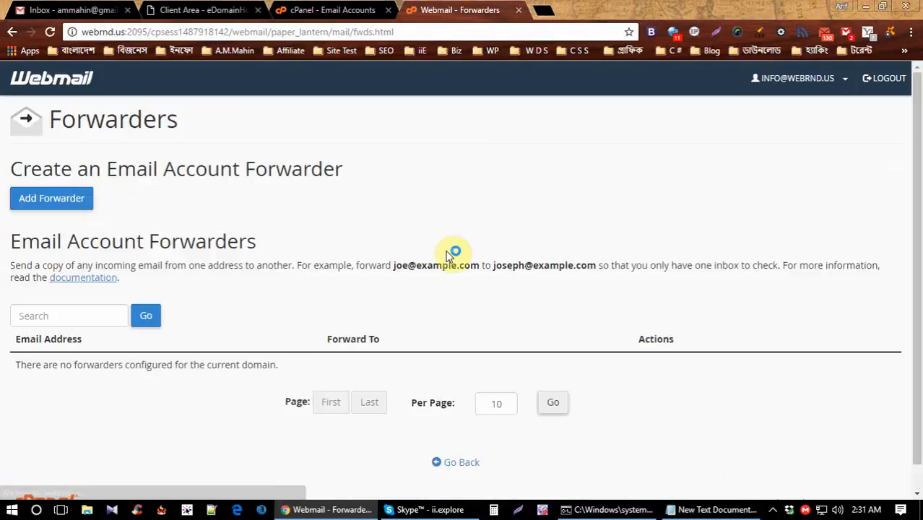
scroll(354, 348, down, 1)
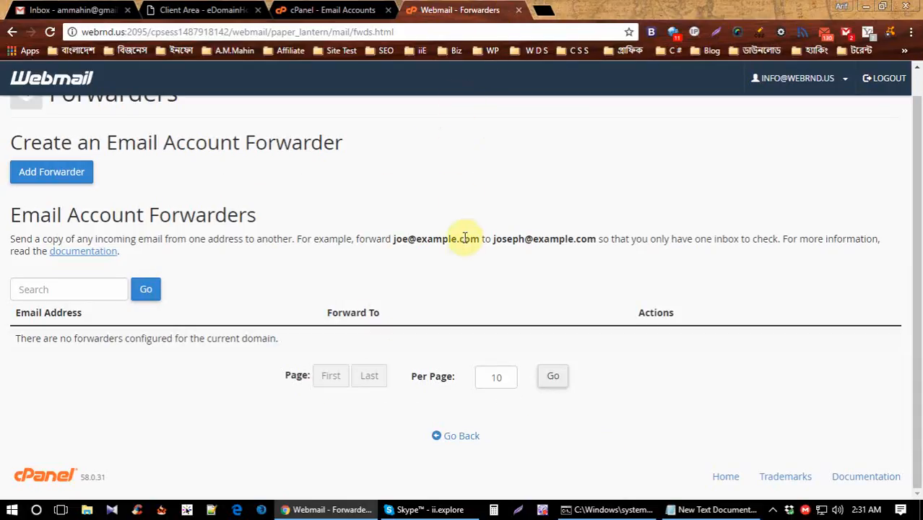
Step: Close the Webmail tab and review the cPanel Email Accounts page listing the webrnd.us mailbox
click(519, 13)
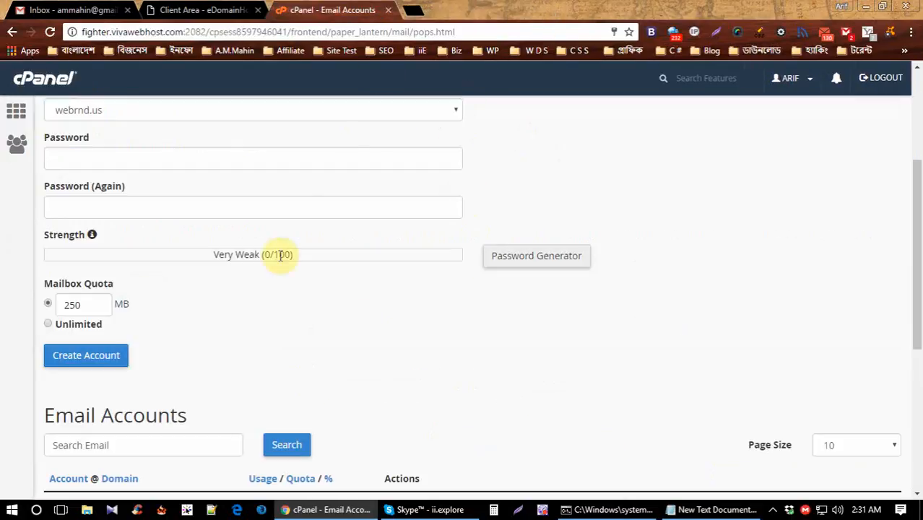
scroll(267, 334, down, 4)
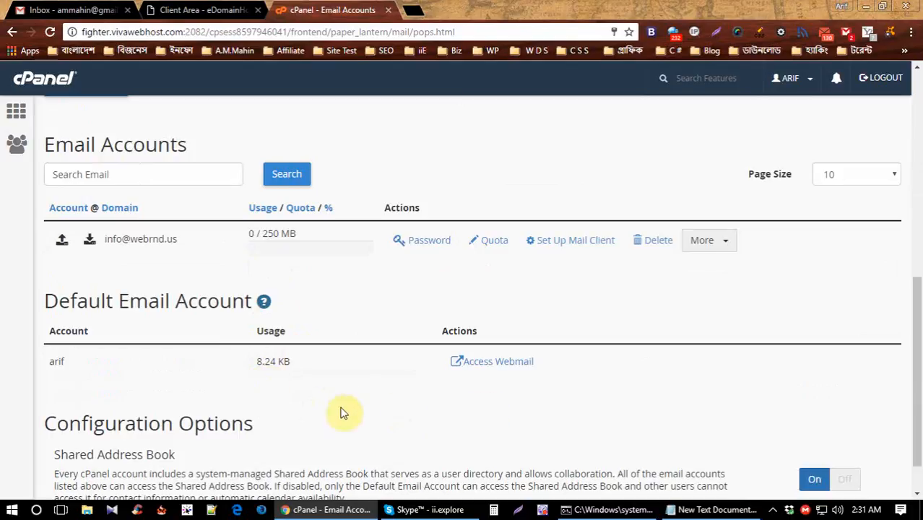
scroll(333, 410, up, 5)
scroll(356, 407, down, 5)
scroll(356, 406, up, 5)
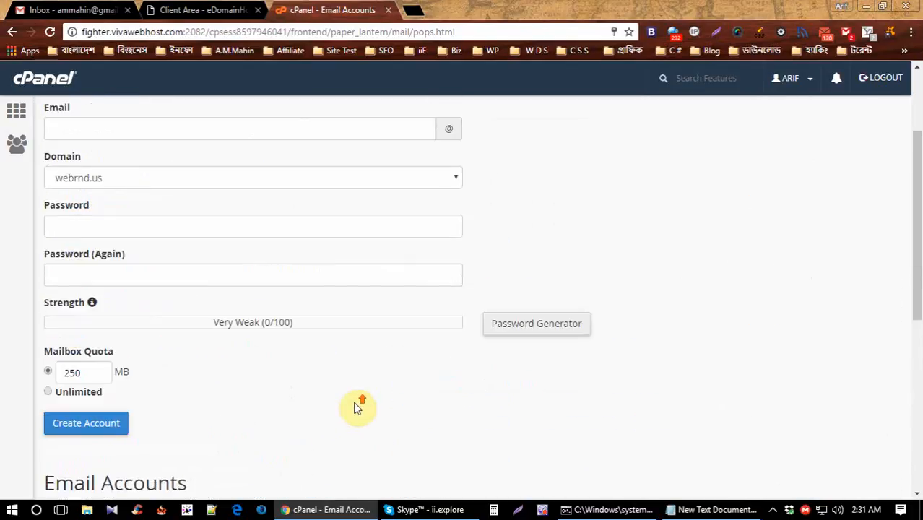
scroll(632, 419, up, 1)
scroll(633, 418, up, 1)
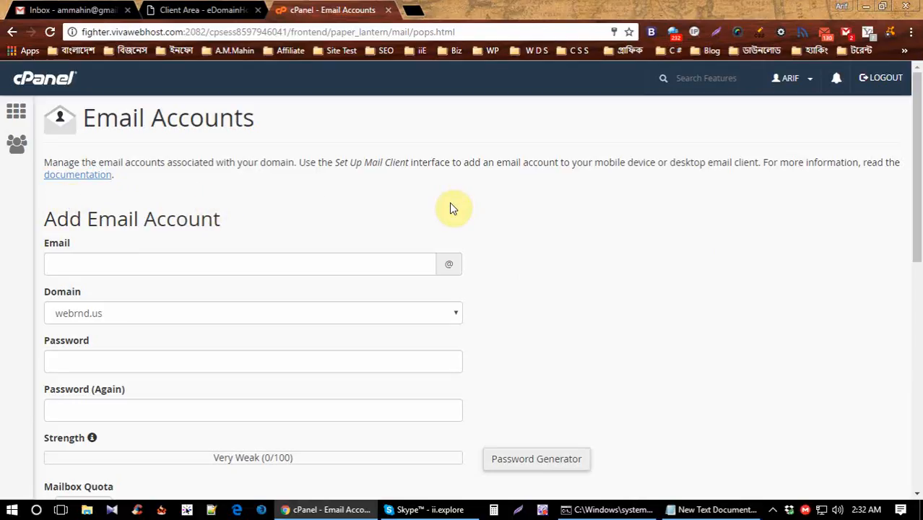
scroll(309, 217, down, 7)
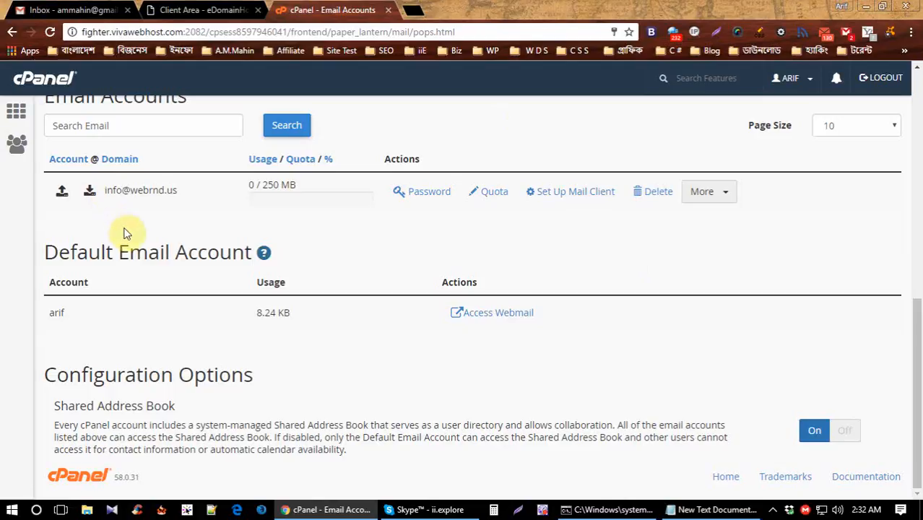
scroll(394, 271, up, 4)
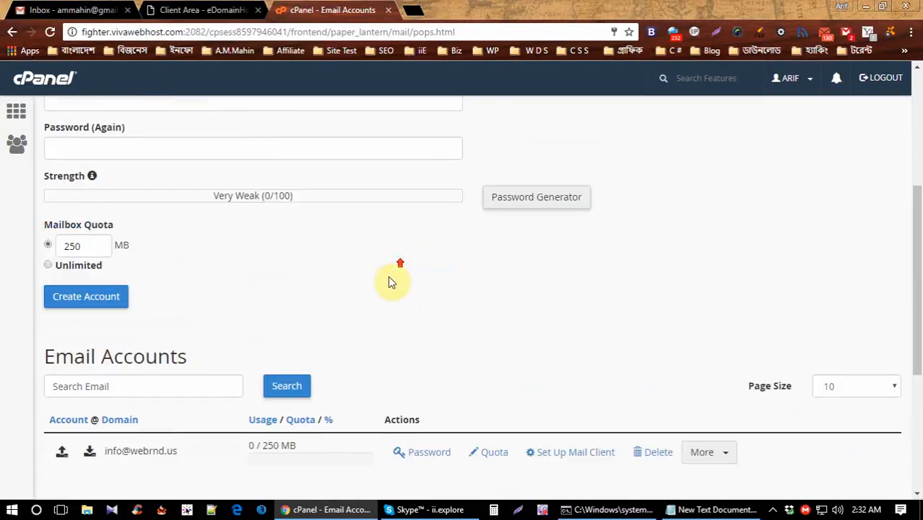
scroll(495, 309, up, 4)
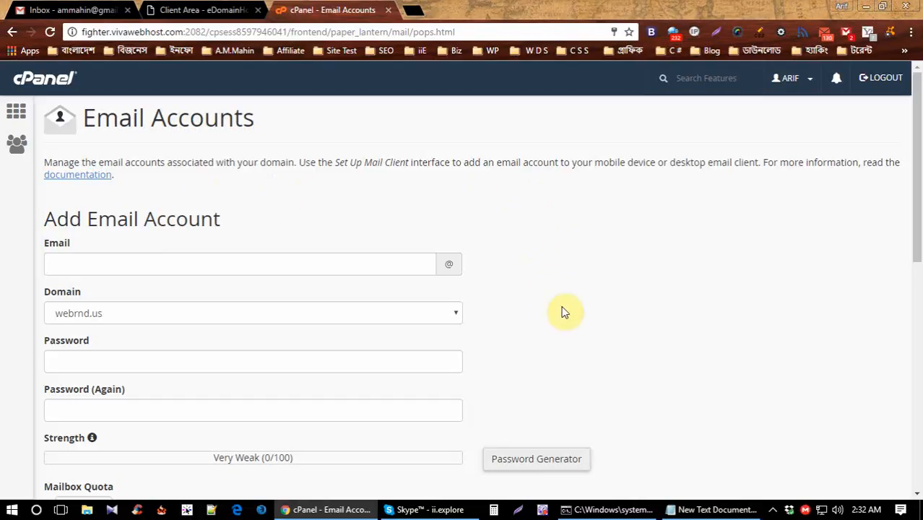
scroll(581, 321, down, 4)
scroll(470, 329, down, 2)
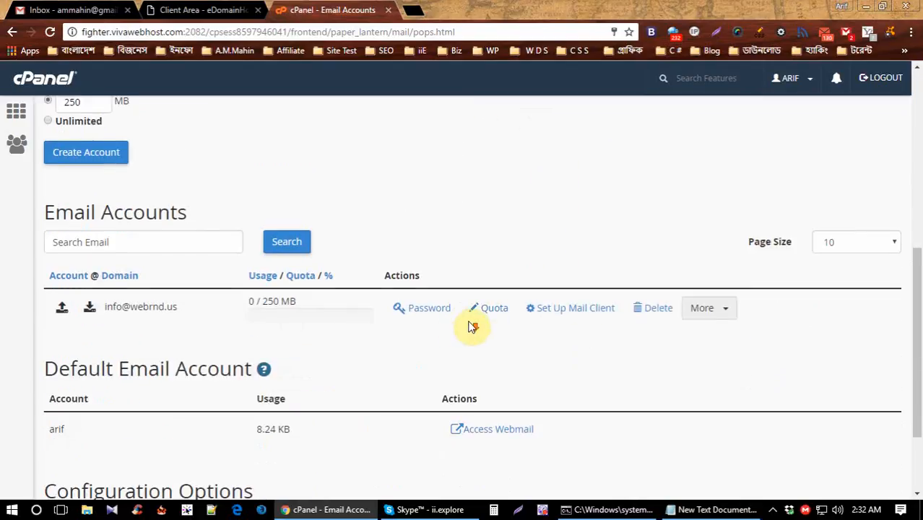
scroll(439, 361, down, 2)
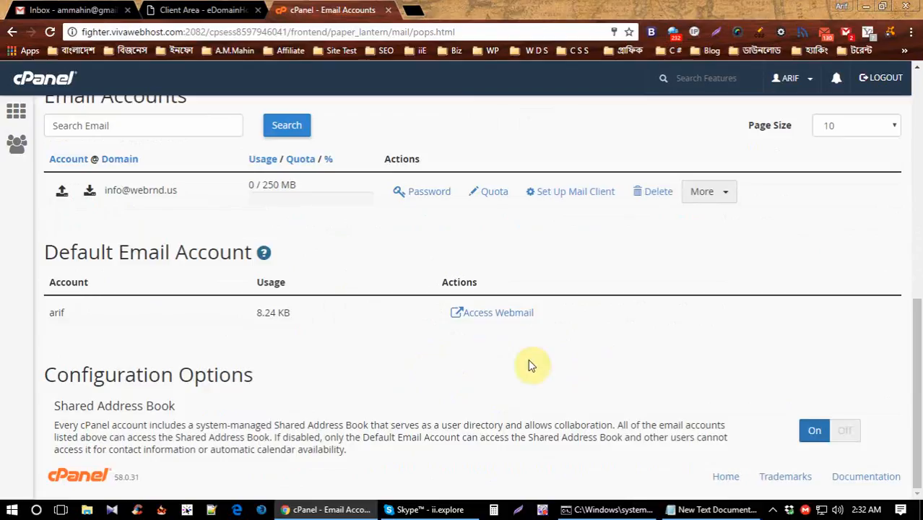
click(772, 512)
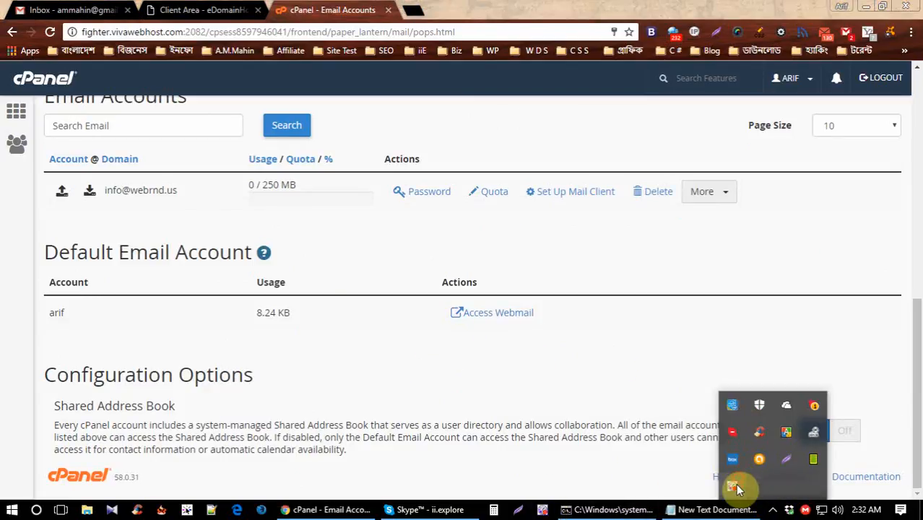